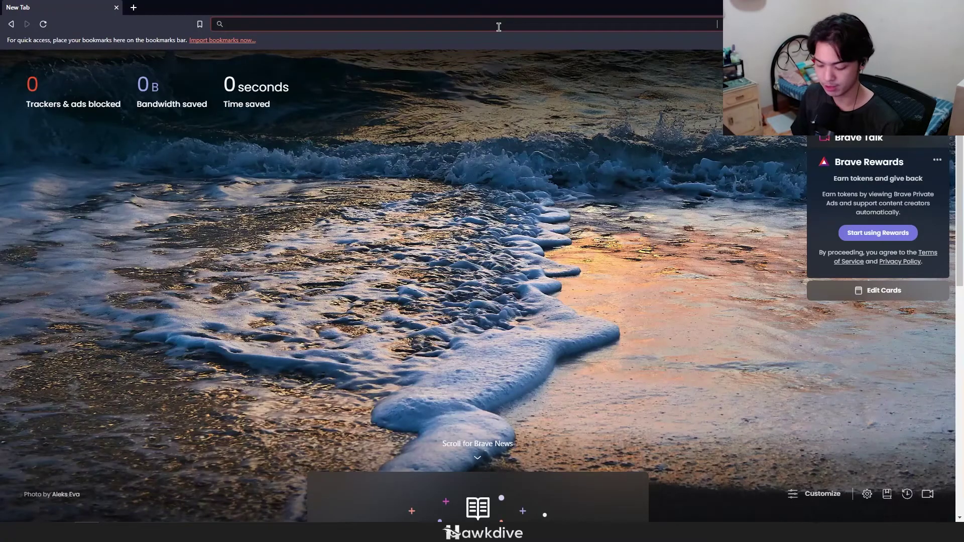
Search the web for 'audacity' and go to the Audacity download page.
{"action": "type", "text": "audacity"}
{"action": "key", "text": "Return"}
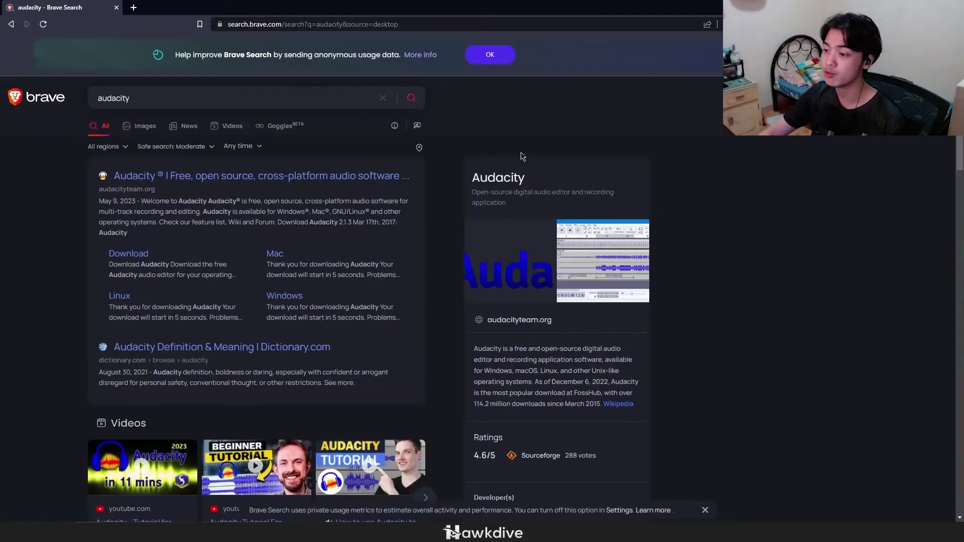
{"action": "left_click", "coordinate": [183, 252]}
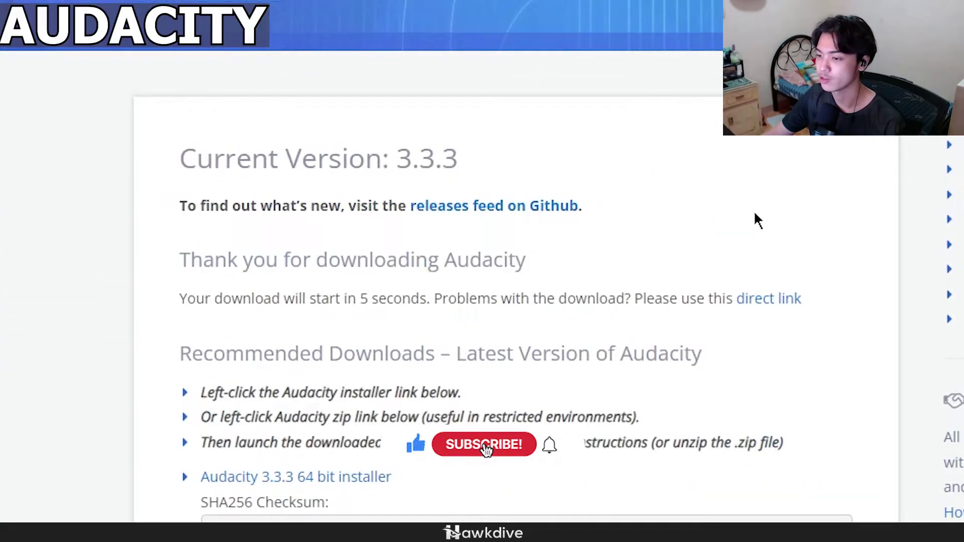
Download the Audacity 3.3.3 64 bit installer and save it to the desktop.
{"action": "scroll", "coordinate": [649, 236], "scroll_direction": "down", "scroll_amount": 5}
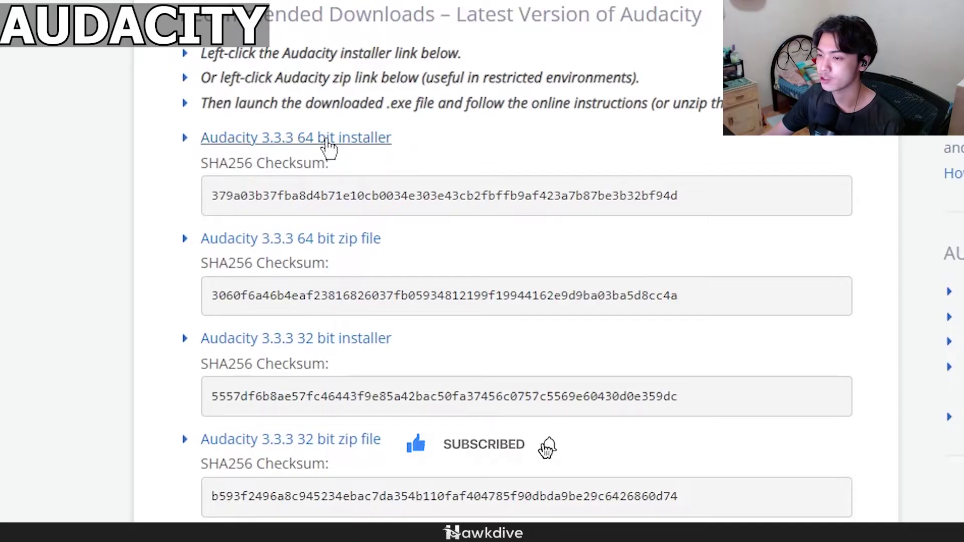
{"action": "left_click", "coordinate": [296, 137]}
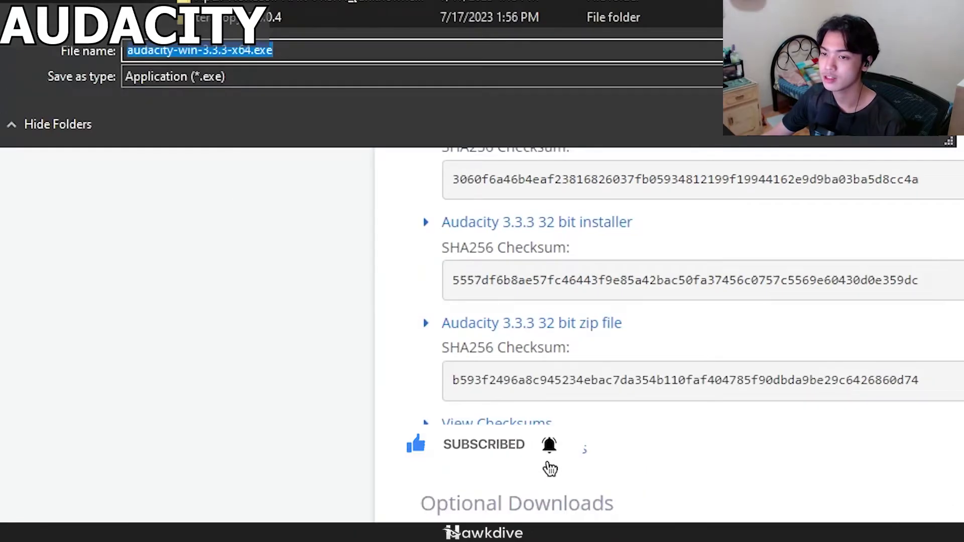
{"action": "key", "text": "Return"}
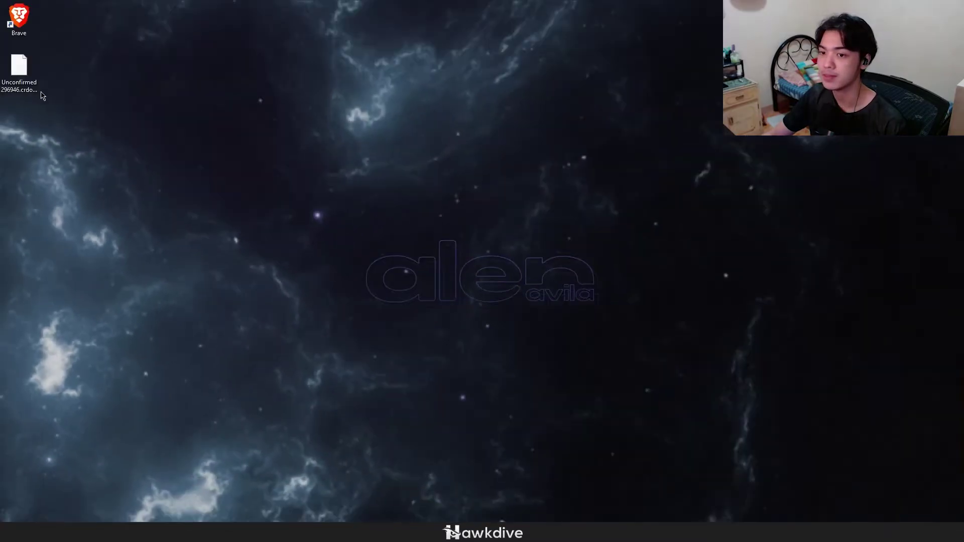
Install Audacity in English to C:\Program Files\Audacity with defaults, launch it, and dismiss the update notice.
{"action": "left_click_drag", "start_coordinate": [19, 65], "coordinate": [515, 264]}
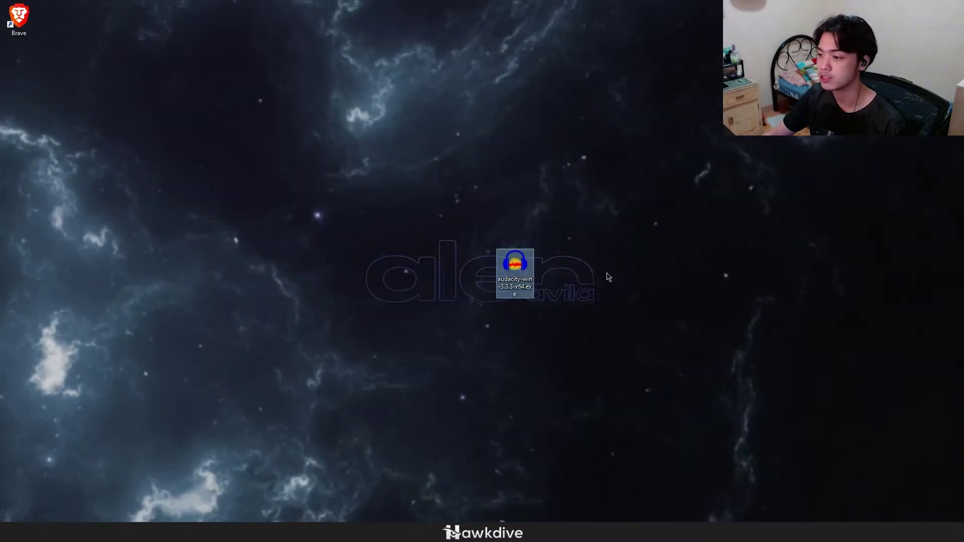
{"action": "left_click_drag", "start_coordinate": [623, 365], "coordinate": [529, 271]}
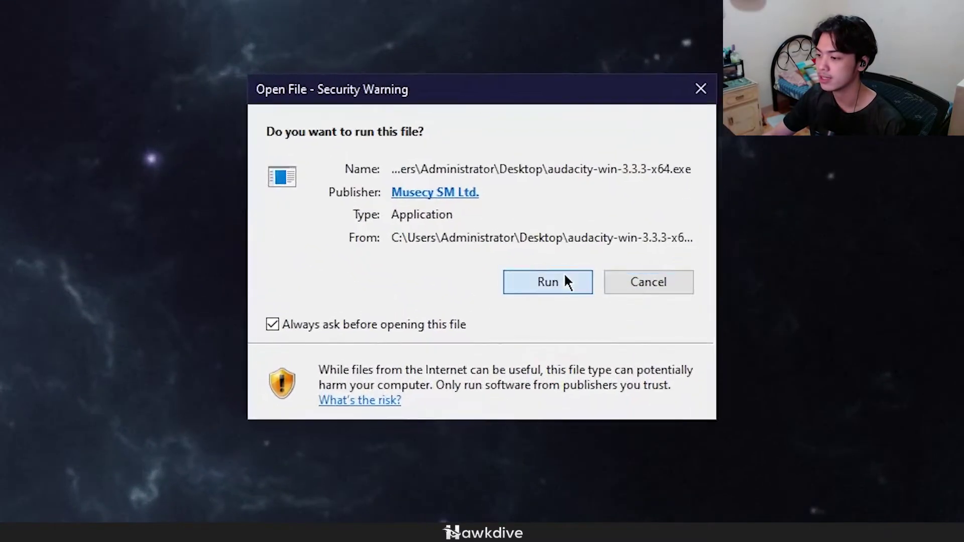
{"action": "left_click", "coordinate": [523, 278]}
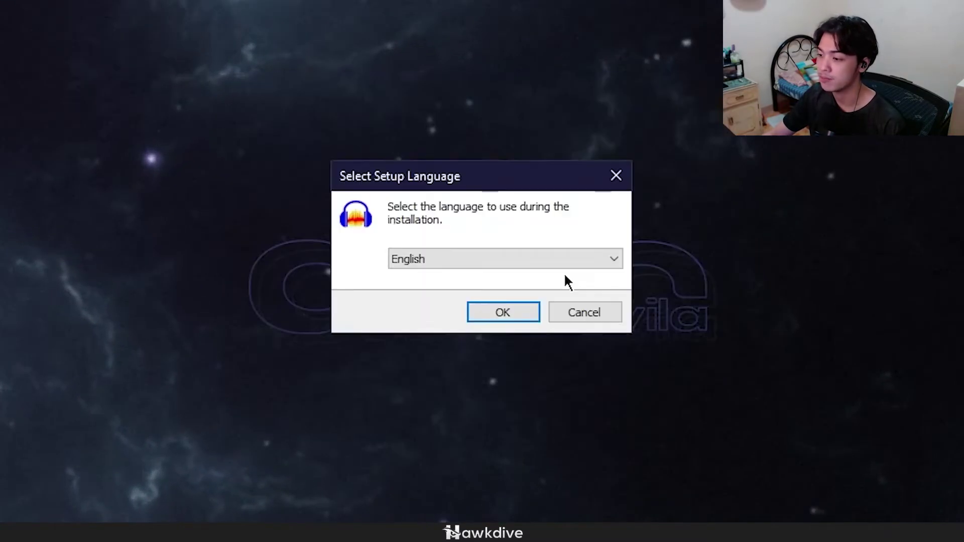
{"action": "left_click", "coordinate": [503, 311]}
{"action": "left_click", "coordinate": [587, 423]}
{"action": "left_click", "coordinate": [597, 422]}
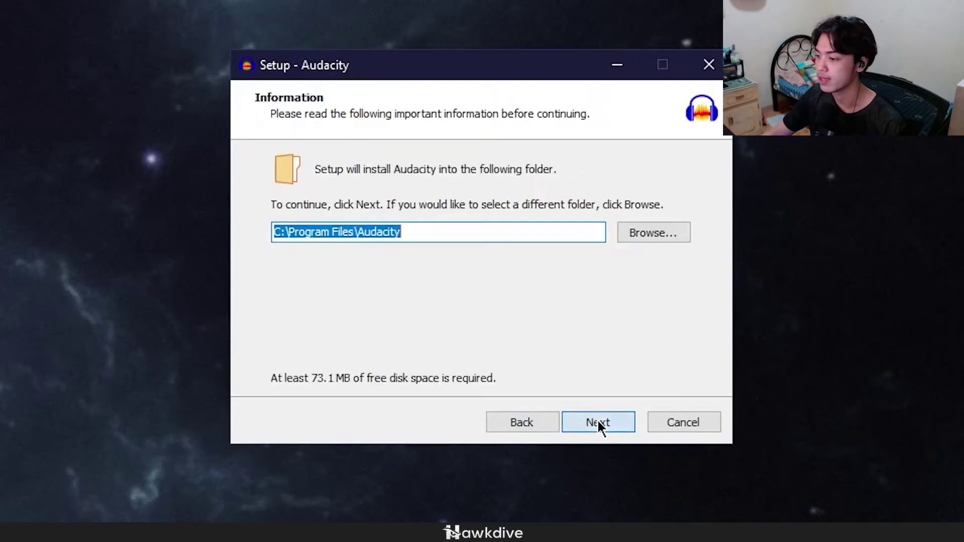
{"action": "left_click", "coordinate": [601, 423]}
{"action": "left_click", "coordinate": [601, 423]}
{"action": "left_click", "coordinate": [601, 423]}
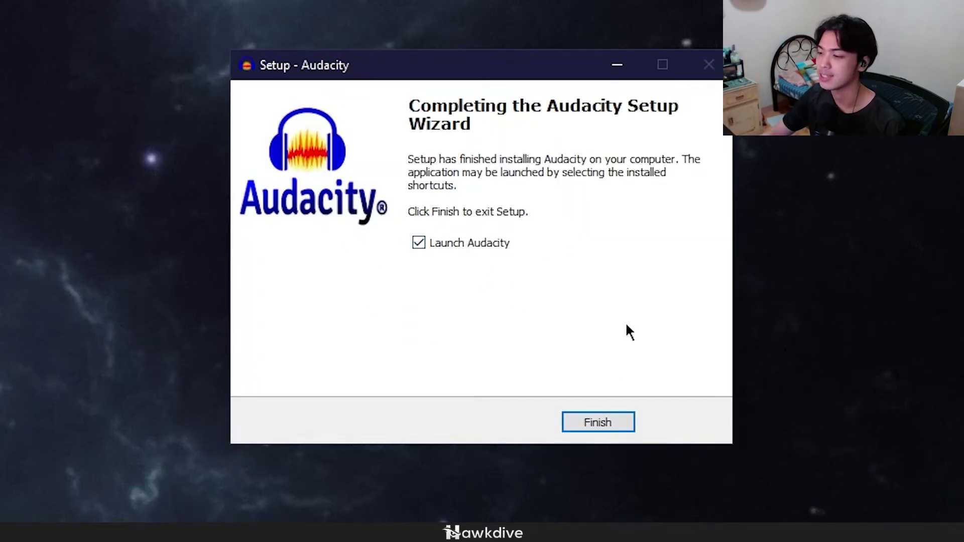
{"action": "left_click", "coordinate": [607, 422]}
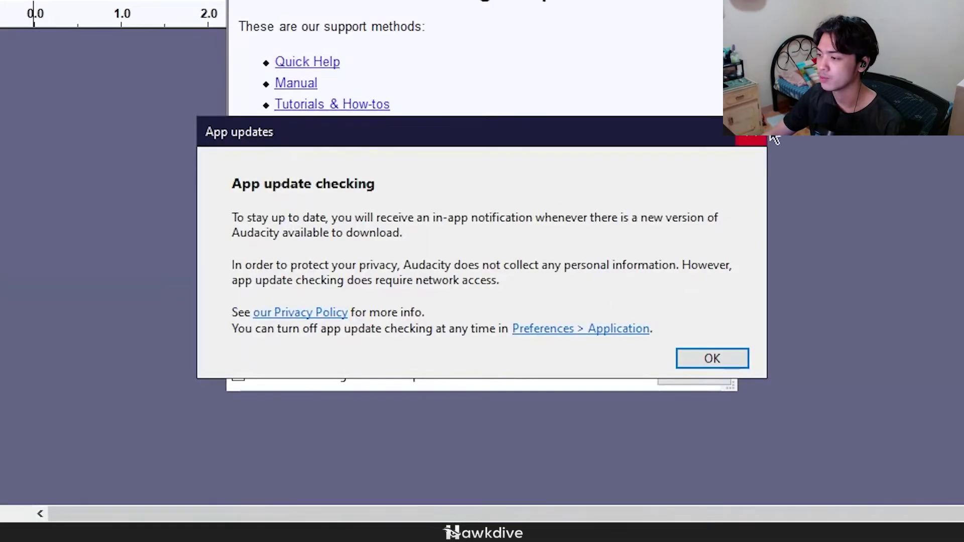
{"action": "left_click", "coordinate": [764, 140]}
Close the help window, record a roughly 38-second stereo test track, then close the project.
{"action": "left_click", "coordinate": [694, 381]}
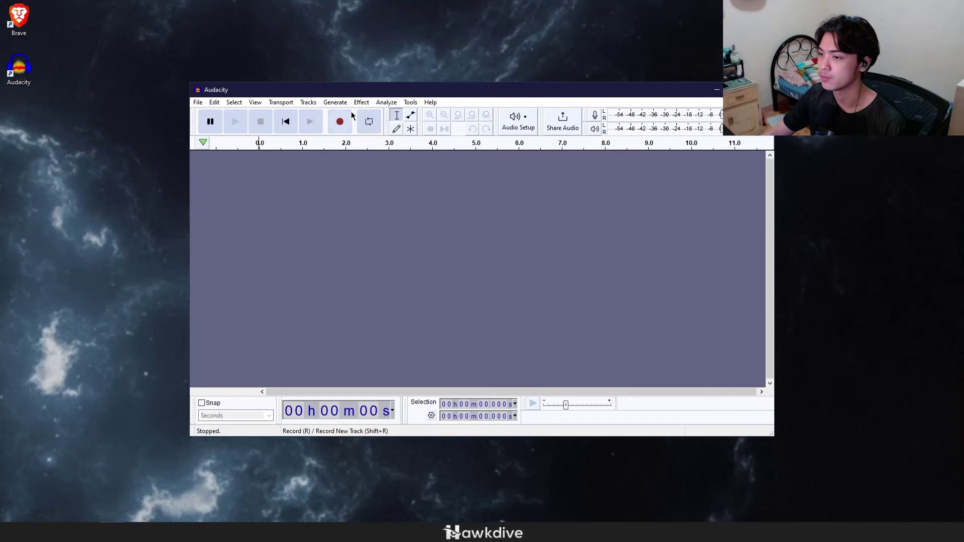
{"action": "left_click", "coordinate": [341, 122]}
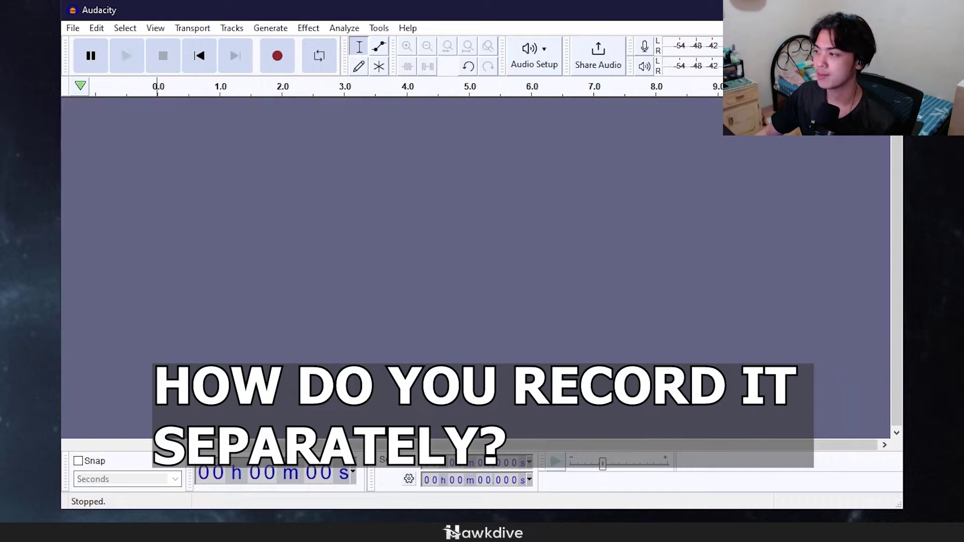
{"action": "key", "text": "alt+F4"}
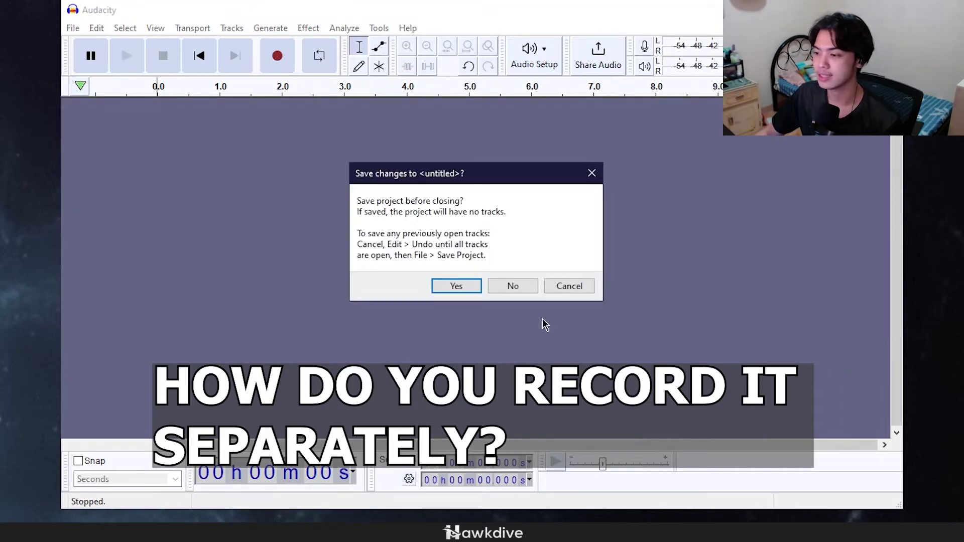
Discard the test recording and go to vb-audio.com's Voicemeeter Banana page, down to its download.
{"action": "left_click", "coordinate": [508, 283]}
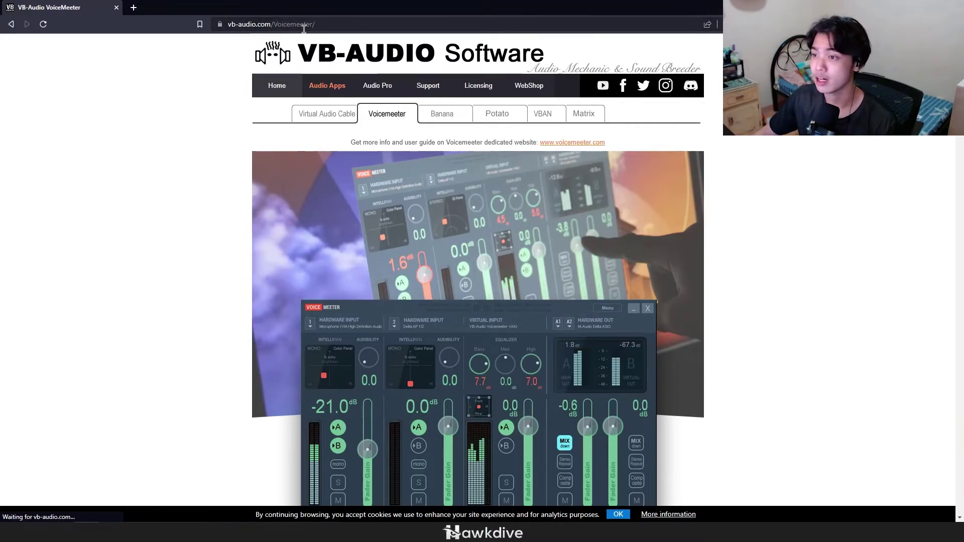
{"action": "left_click", "coordinate": [381, 26]}
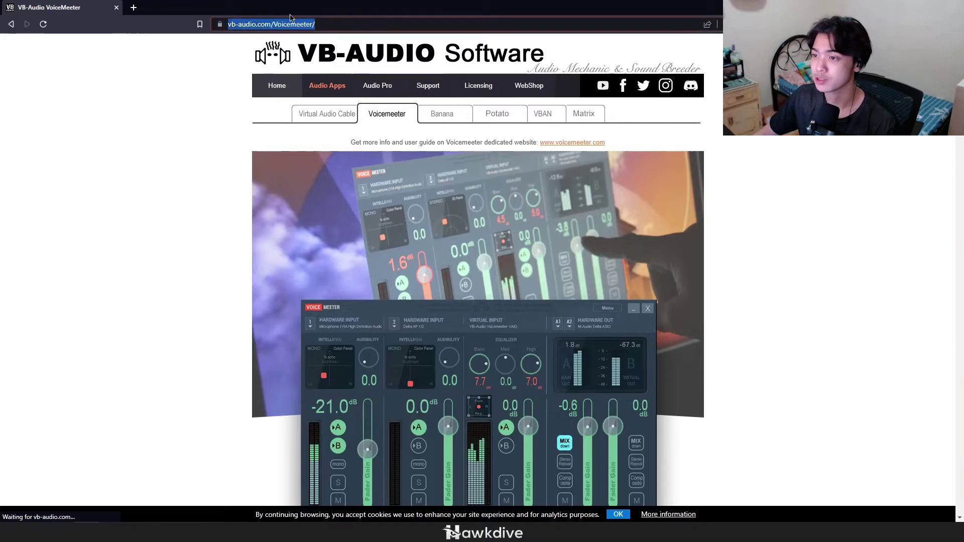
{"action": "left_click", "coordinate": [455, 117]}
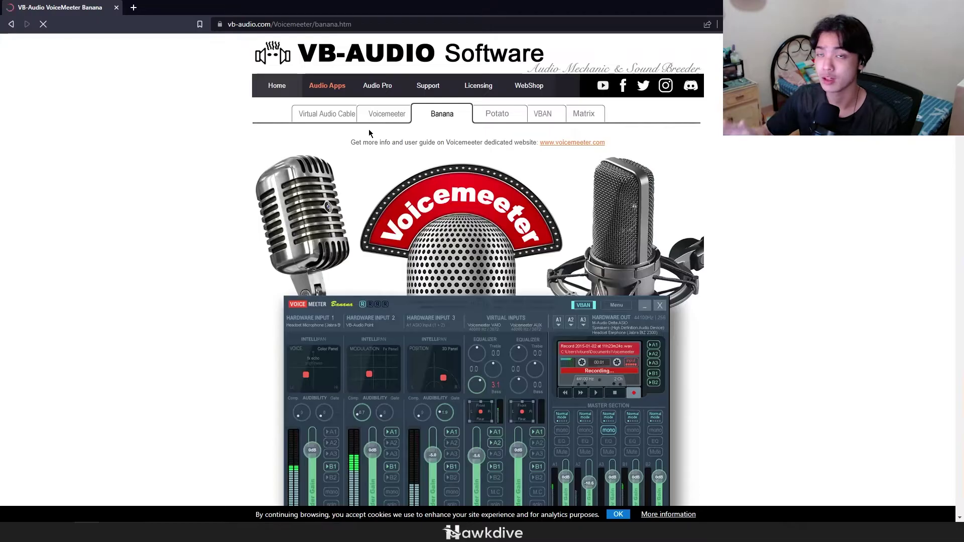
{"action": "scroll", "coordinate": [513, 195], "scroll_direction": "down", "scroll_amount": 3}
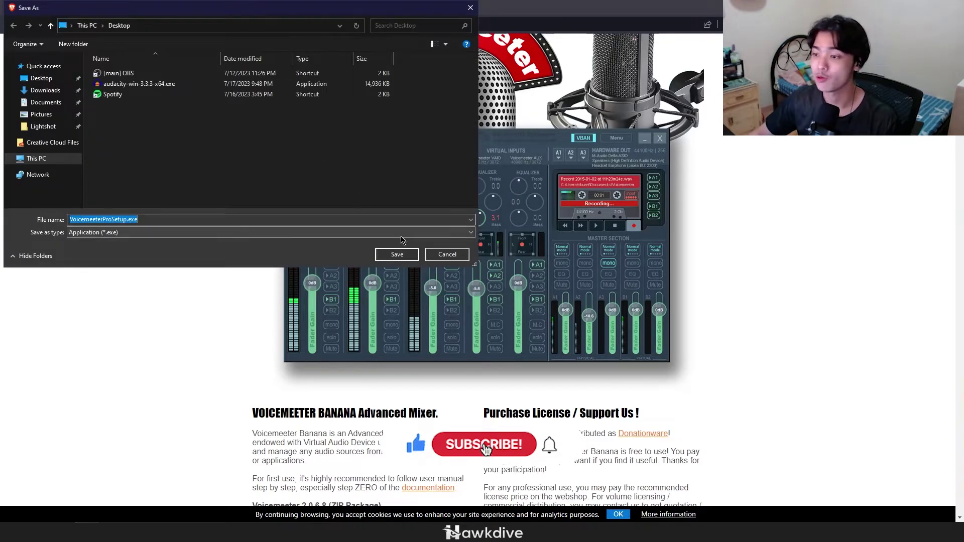
Save VoicemeeterProSetup.exe to the Desktop and install Voicemeeter Banana.
{"action": "key", "text": "Return"}
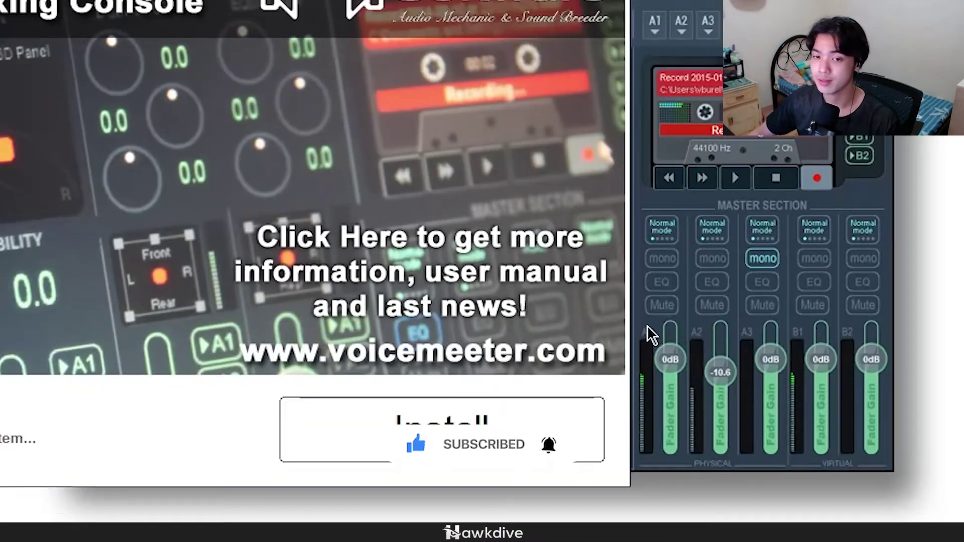
{"action": "left_click", "coordinate": [441, 429]}
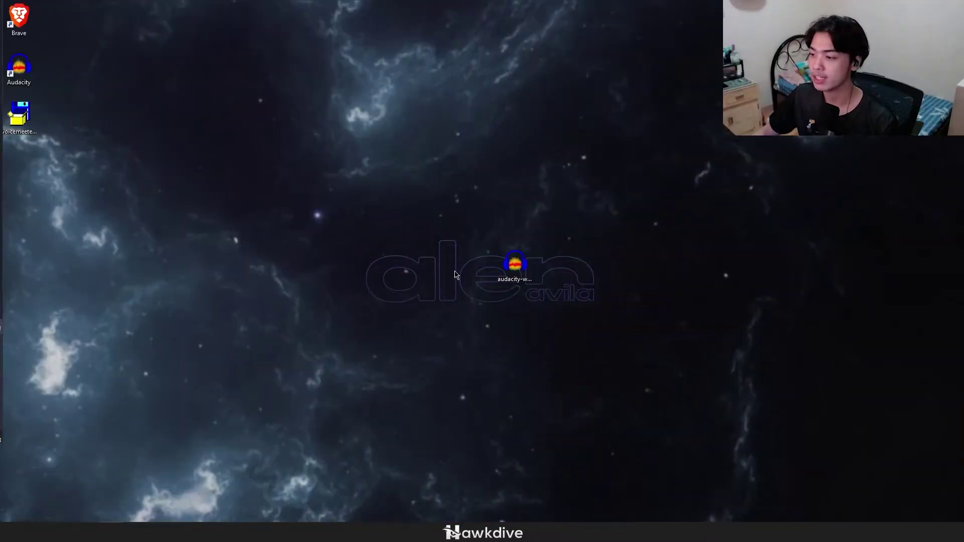
Close the basic Voicemeeter opened from Start search and launch Voicemeeter Banana instead.
{"action": "key", "text": "super"}
{"action": "type", "text": "voice"}
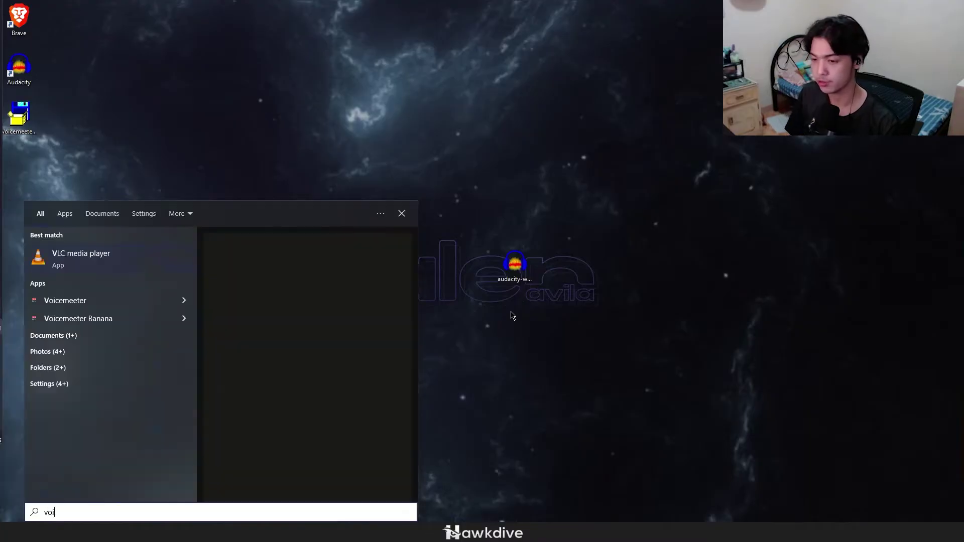
{"action": "left_click", "coordinate": [88, 263]}
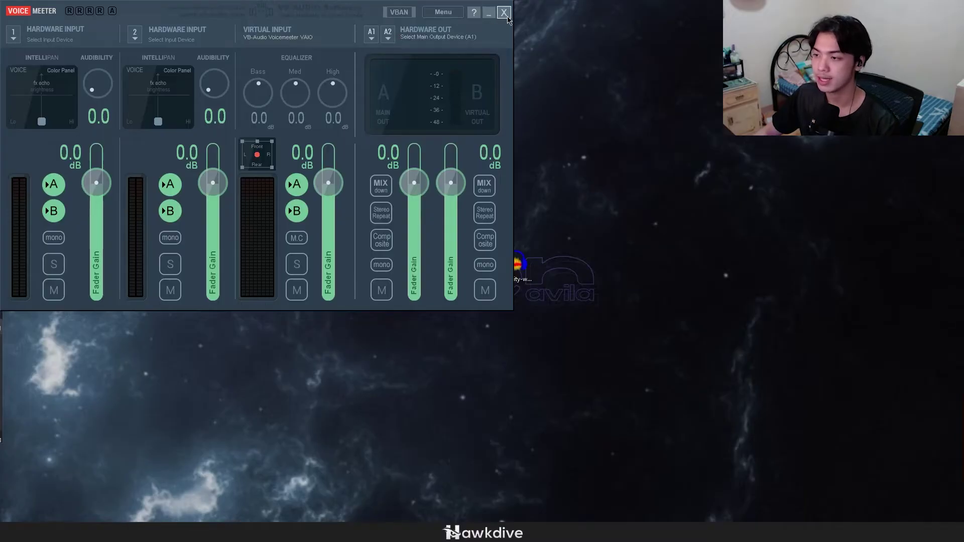
{"action": "left_click", "coordinate": [505, 13]}
{"action": "key", "text": "super"}
{"action": "type", "text": "voice"}
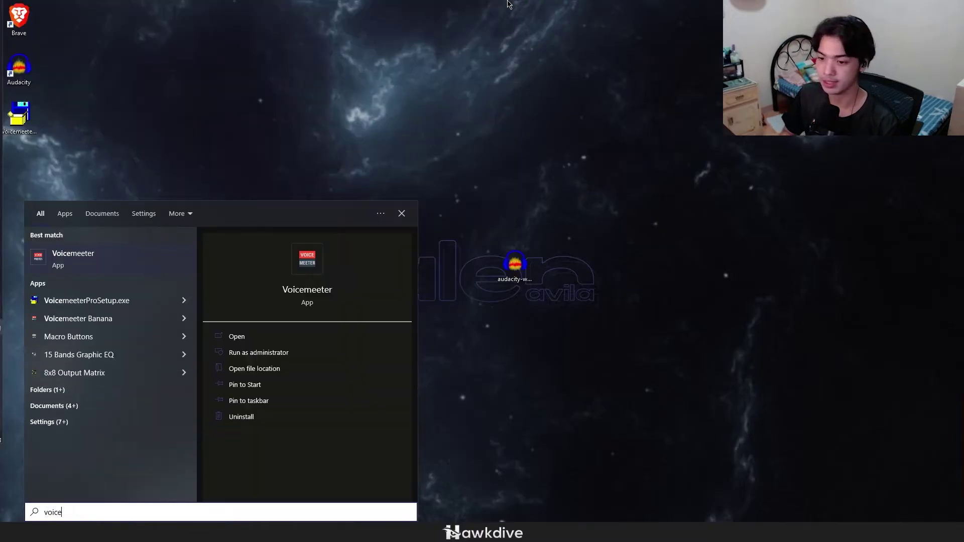
{"action": "key", "text": "Down"}
{"action": "key", "text": "Return"}
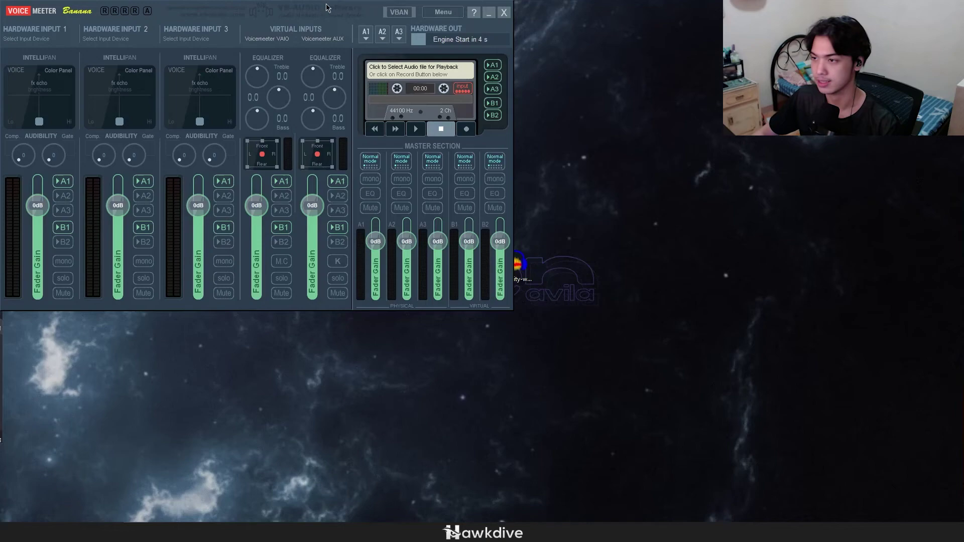
Assign the FDUCE SL40 microphone to Hardware Input 1 and the Realtek(R) Audio microphone to Hardware Input 2.
{"action": "left_click_drag", "start_coordinate": [399, 8], "coordinate": [608, 59]}
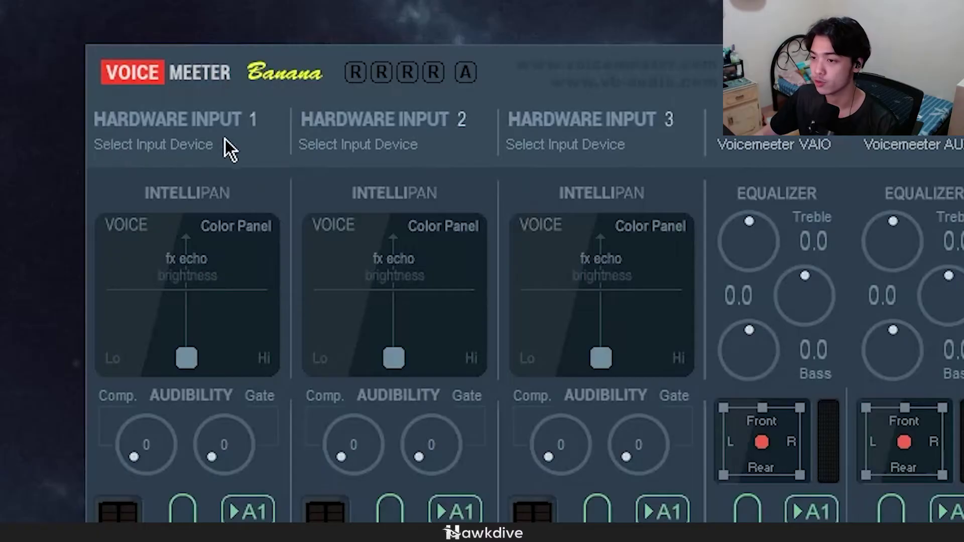
{"action": "left_click", "coordinate": [158, 153]}
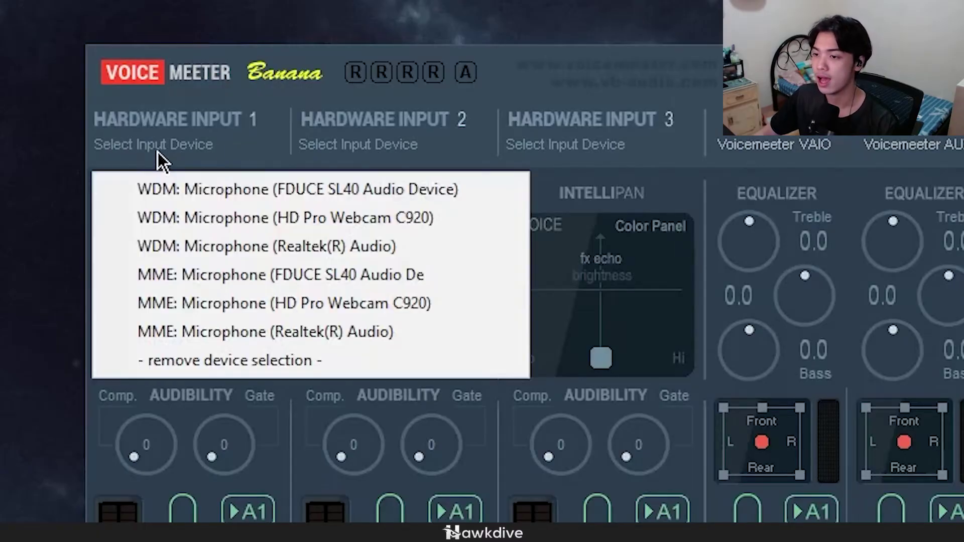
{"action": "left_click", "coordinate": [290, 191]}
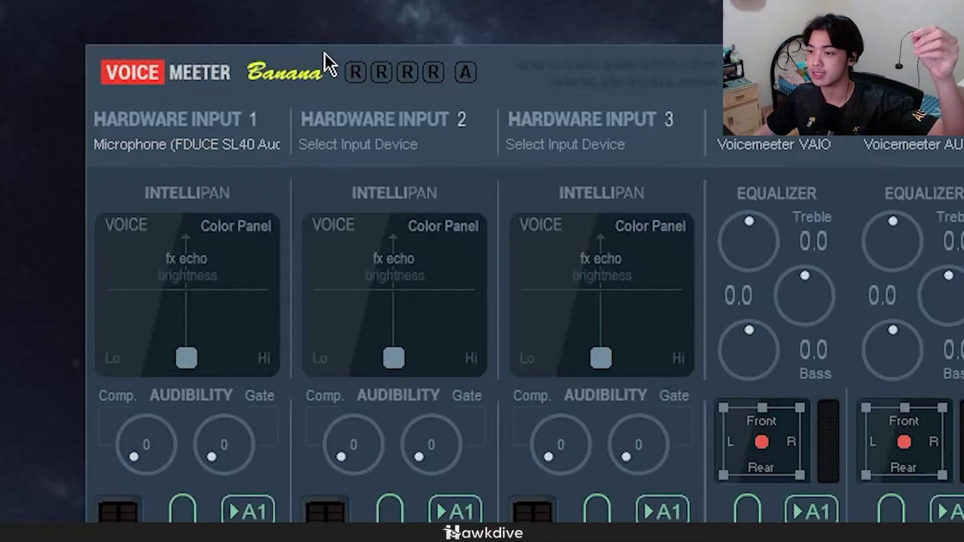
{"action": "left_click", "coordinate": [330, 144]}
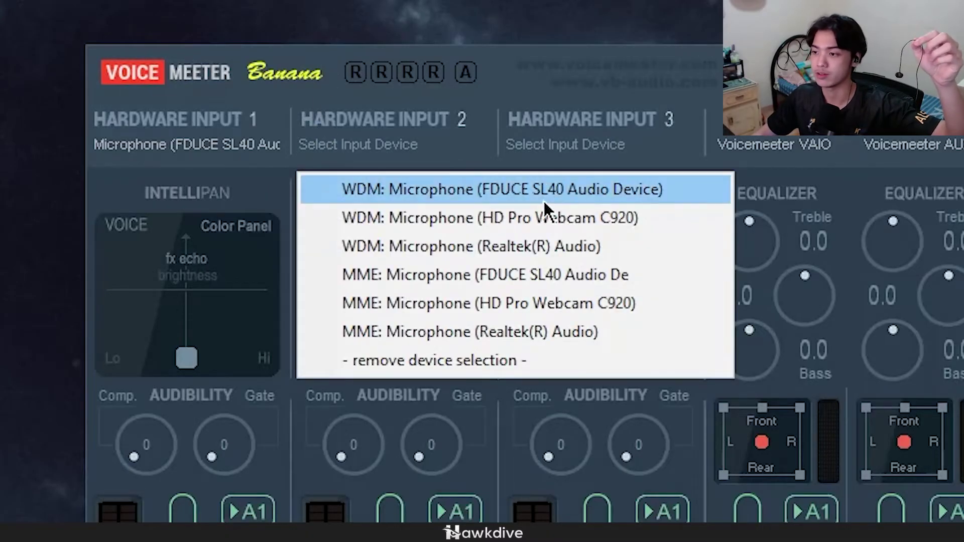
{"action": "left_click", "coordinate": [561, 251]}
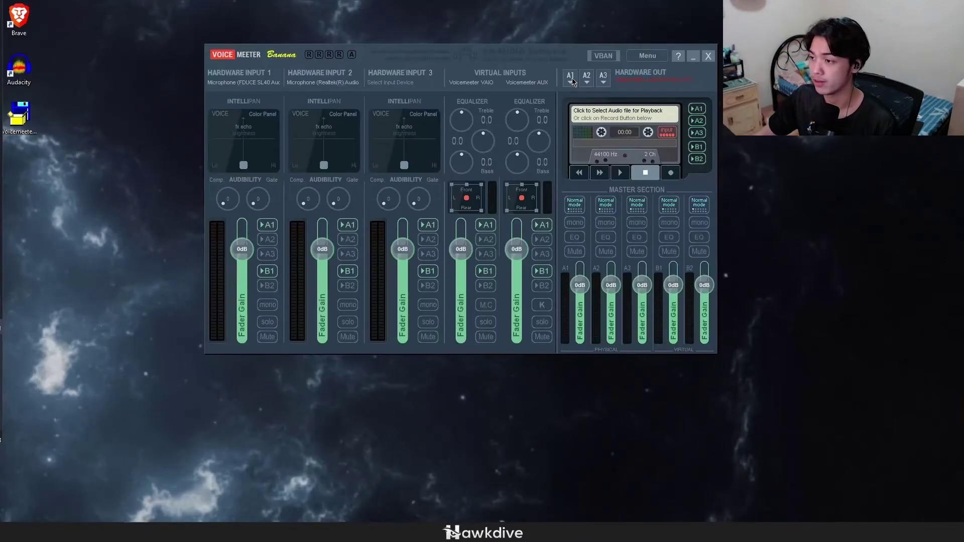
Check the A1 output device list without changes, then save the VB-CABLE Windows driver download.
{"action": "left_click", "coordinate": [572, 78]}
{"action": "key", "text": "Escape"}
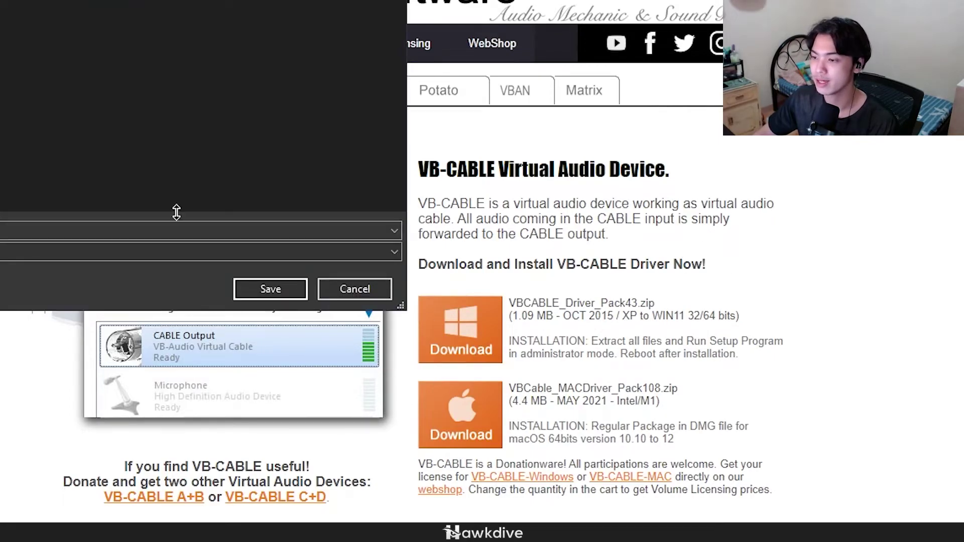
{"action": "left_click", "coordinate": [273, 296]}
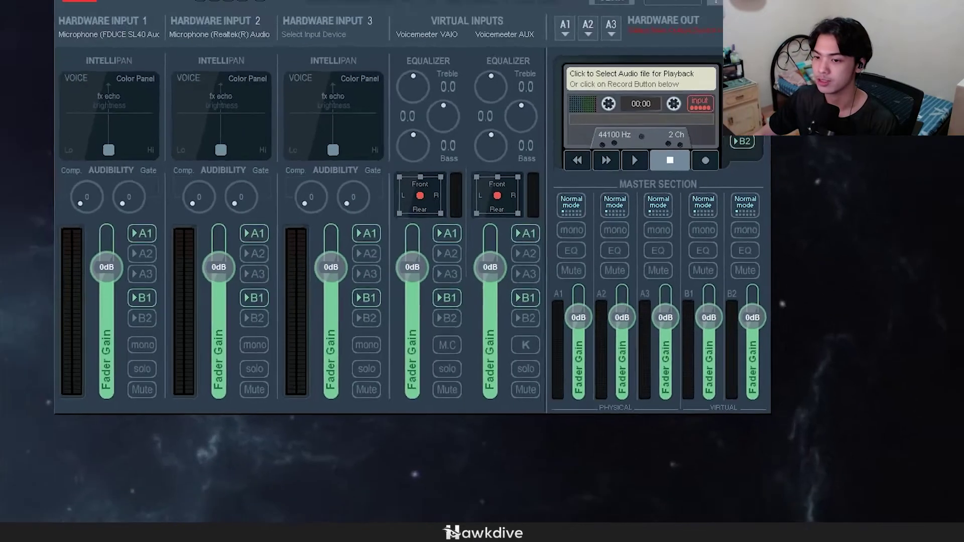
Extract the VBCABLE zip archive to the desktop with 7-Zip.
{"action": "right_click", "coordinate": [23, 169]}
{"action": "mouse_move", "coordinate": [146, 215]}
{"action": "left_click", "coordinate": [192, 237]}
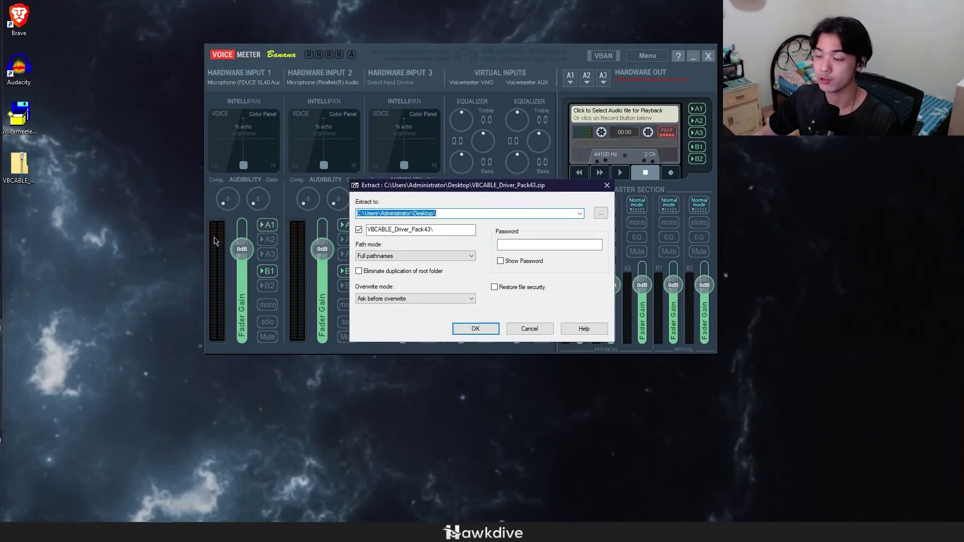
{"action": "left_click", "coordinate": [478, 329]}
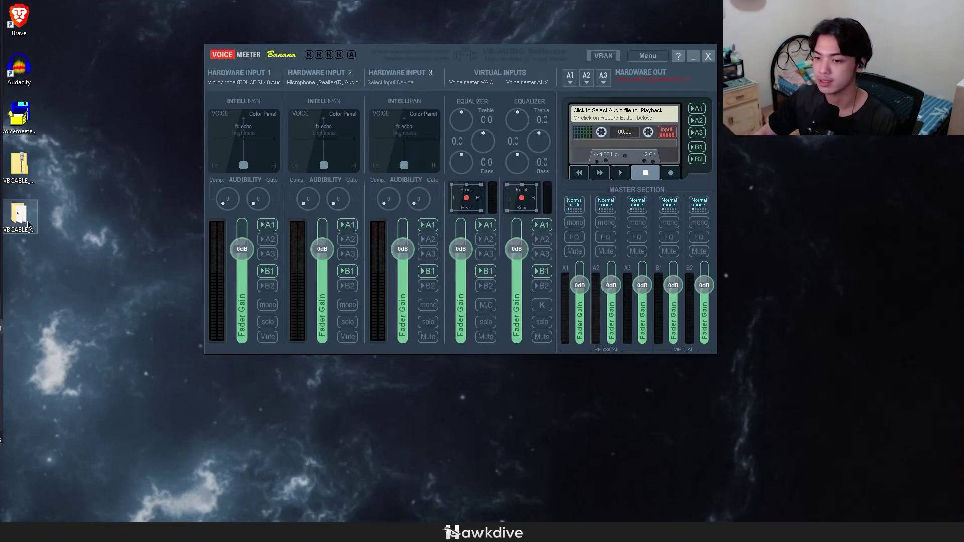
Run VBCABLE_Setup_x64.exe from the VBCABLE_Driver_Pack43 folder as administrator and install the Virtual Cable driver.
{"action": "double_click", "coordinate": [27, 221]}
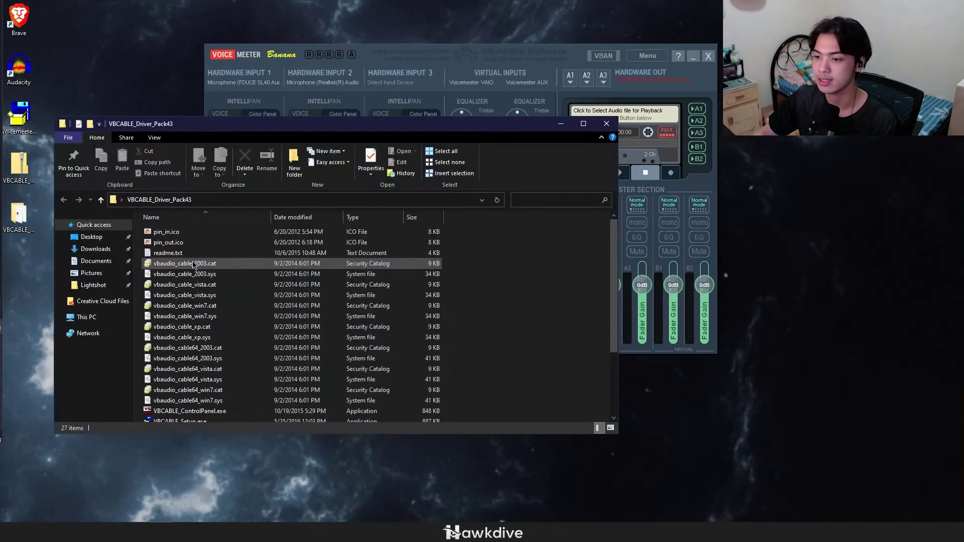
{"action": "scroll", "coordinate": [344, 270], "scroll_direction": "down", "scroll_amount": 3}
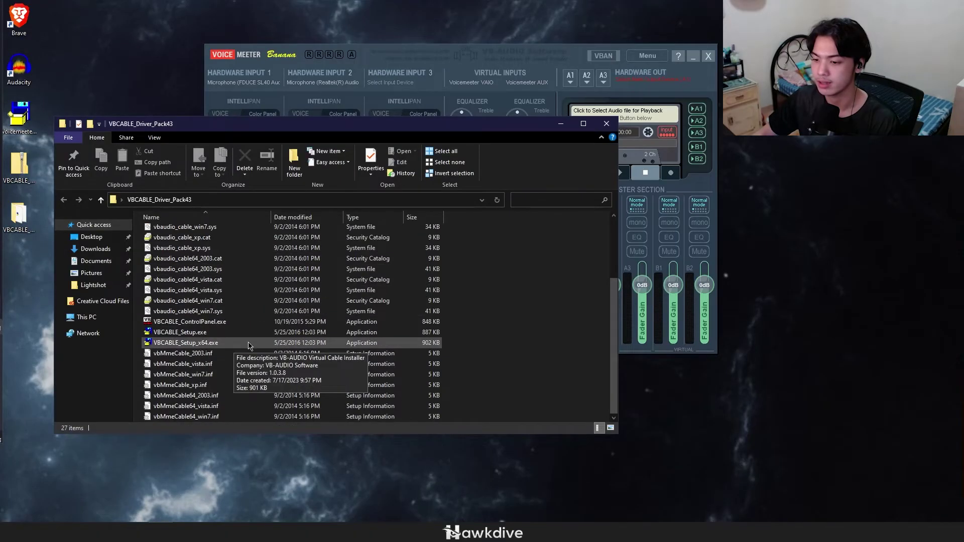
{"action": "right_click", "coordinate": [220, 344]}
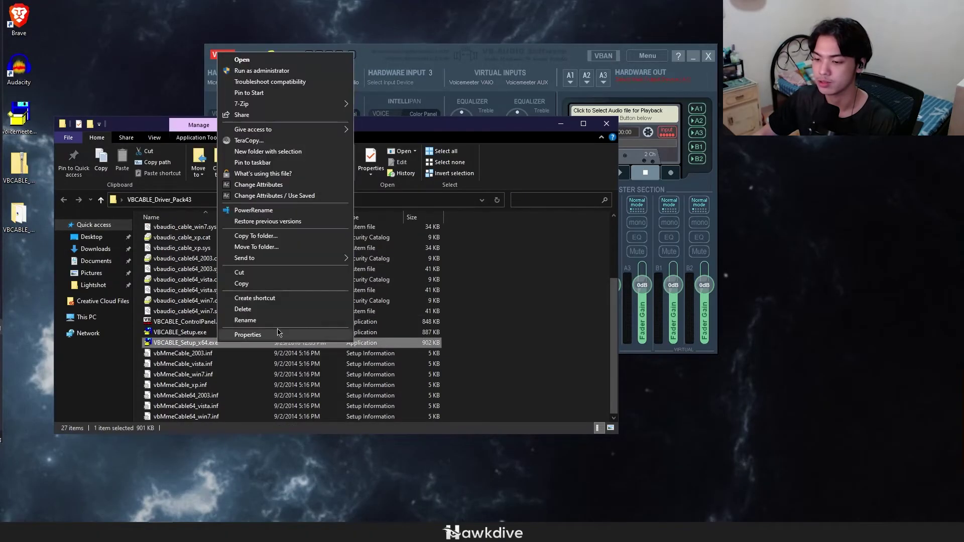
{"action": "left_click", "coordinate": [260, 71]}
{"action": "left_click", "coordinate": [487, 304]}
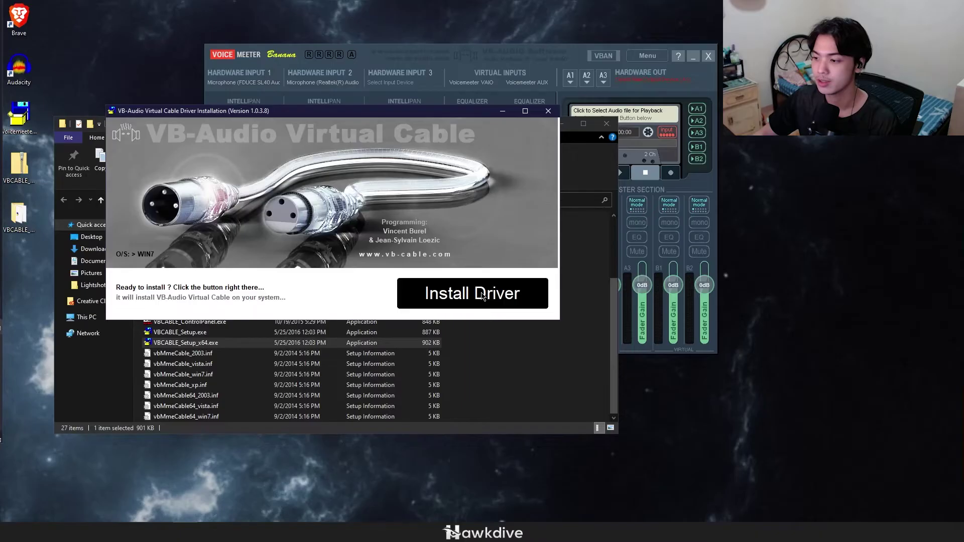
{"action": "left_click", "coordinate": [521, 267]}
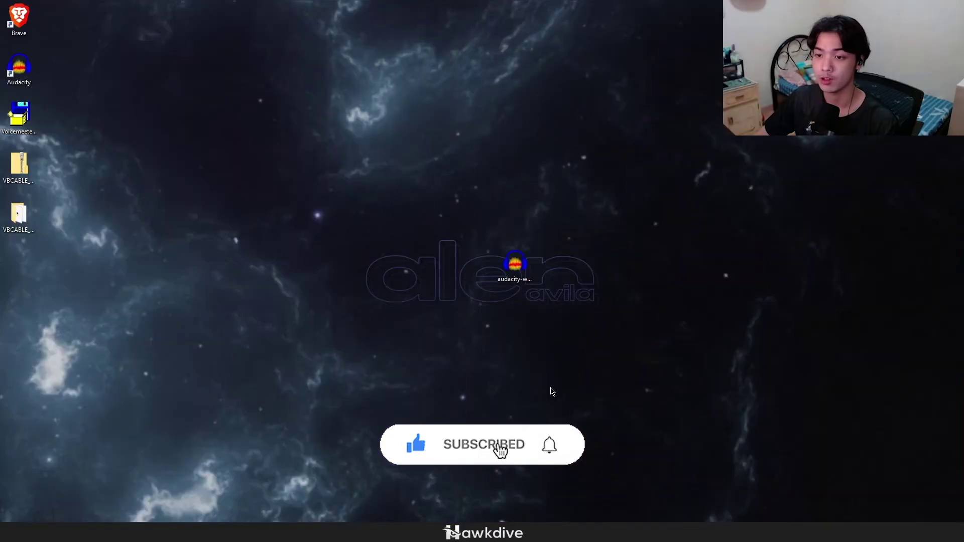
Search Start for 'voice' and launch Voicemeeter Banana from the results.
{"action": "key", "text": "super"}
{"action": "type", "text": "voice"}
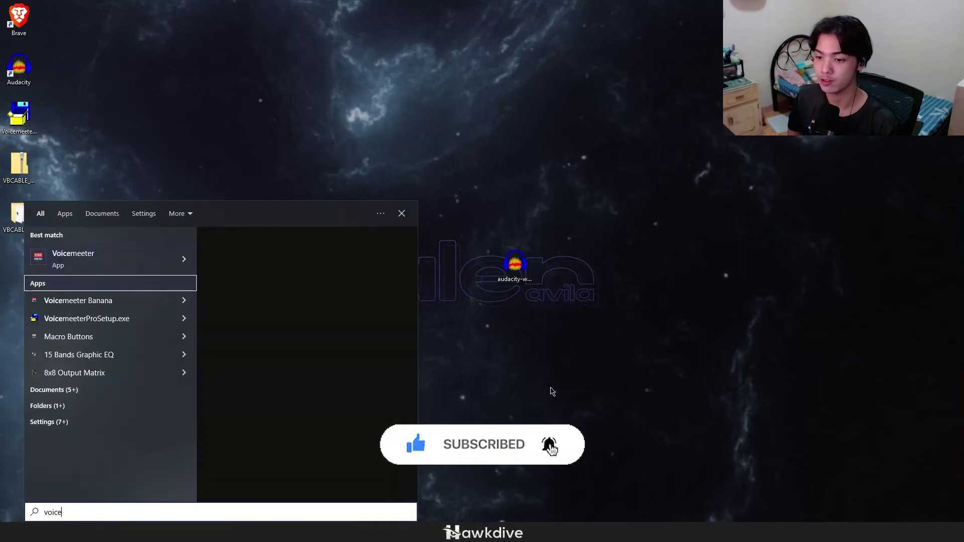
{"action": "key", "text": "Down"}
{"action": "key", "text": "Return"}
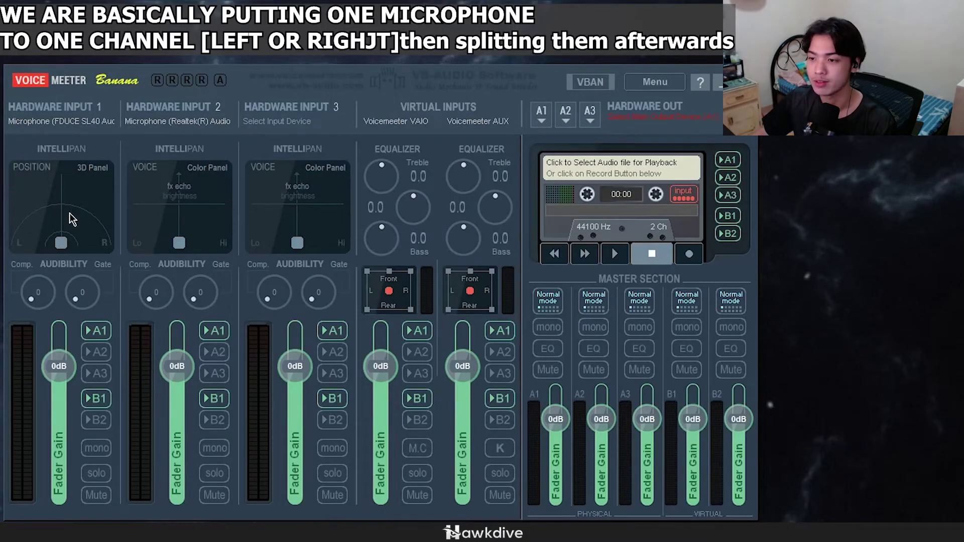
Pan input 1 fully to L and input 2 fully to R, and route output A1 to WDM: CABLE Input.
{"action": "left_click", "coordinate": [181, 174]}
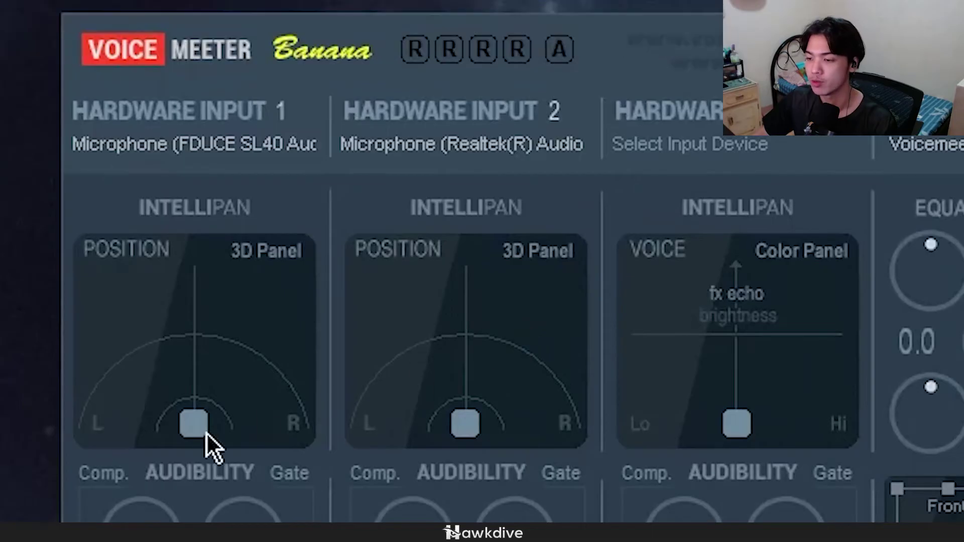
{"action": "left_click_drag", "start_coordinate": [198, 425], "coordinate": [97, 423]}
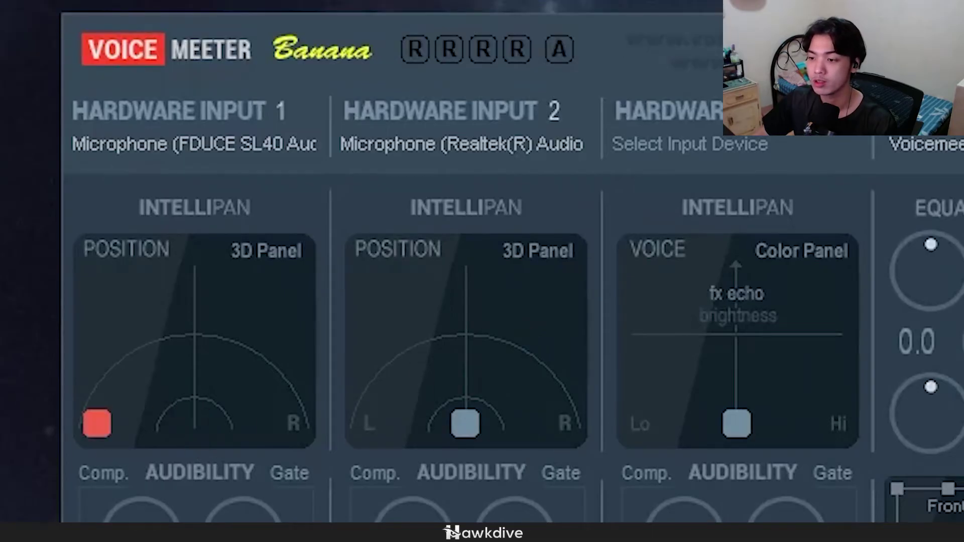
{"action": "left_click_drag", "start_coordinate": [451, 435], "coordinate": [563, 425]}
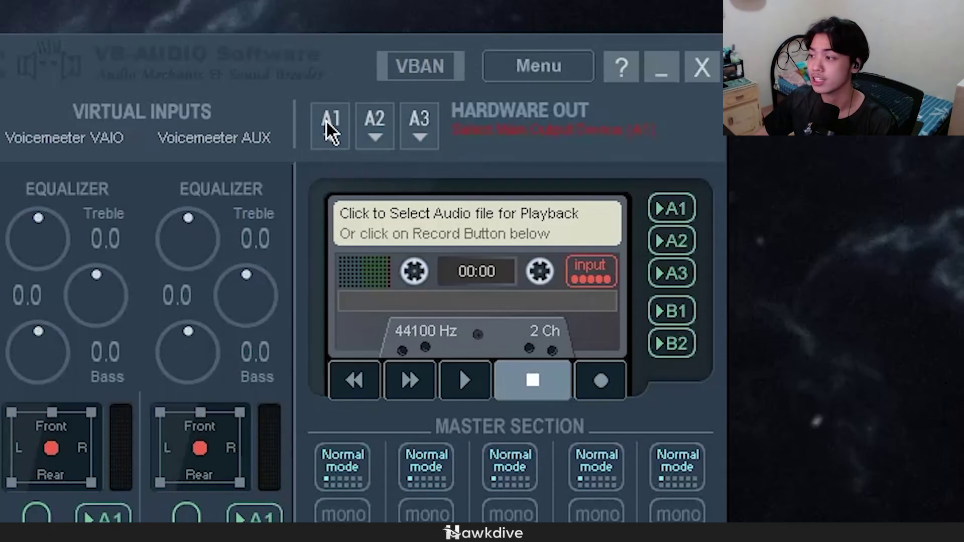
{"action": "left_click", "coordinate": [327, 120]}
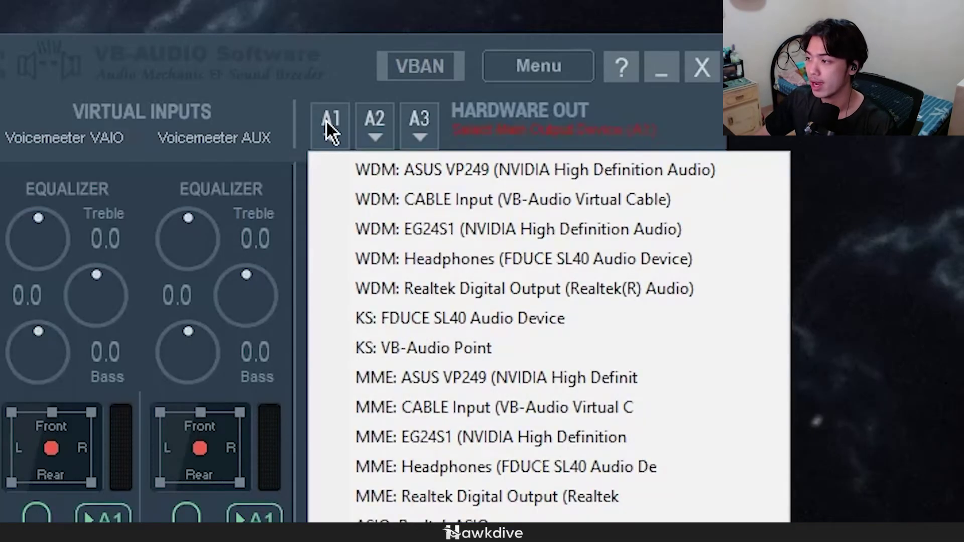
{"action": "left_click", "coordinate": [481, 200]}
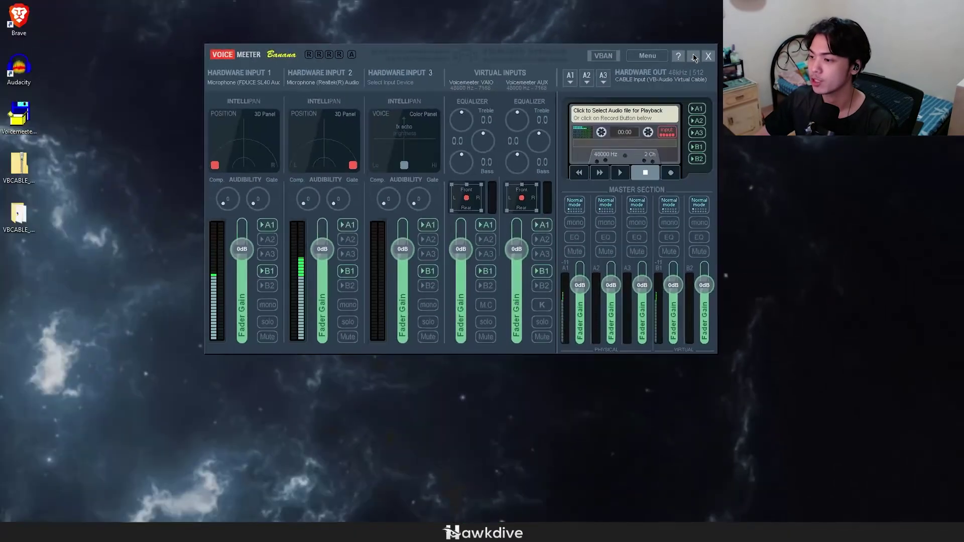
Launch Audacity, set the recording device to CABLE Output (VB-Audio Virtual Cable), and start recording.
{"action": "left_click", "coordinate": [661, 66]}
{"action": "double_click", "coordinate": [19, 67]}
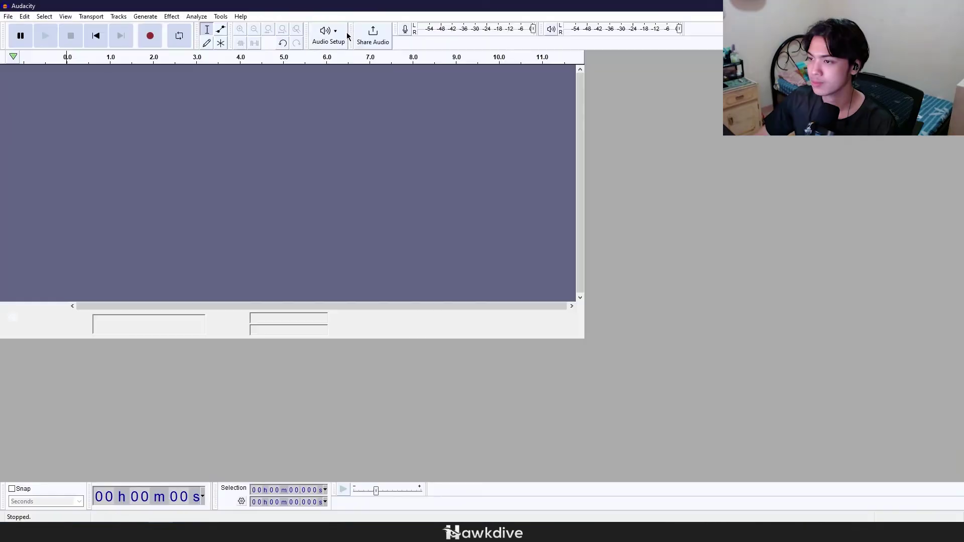
{"action": "left_click", "coordinate": [323, 33]}
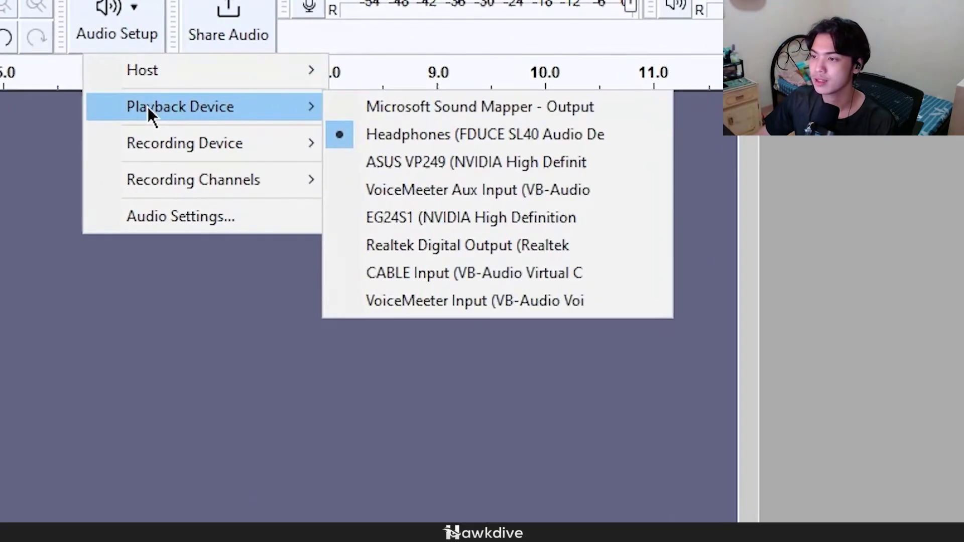
{"action": "mouse_move", "coordinate": [227, 125]}
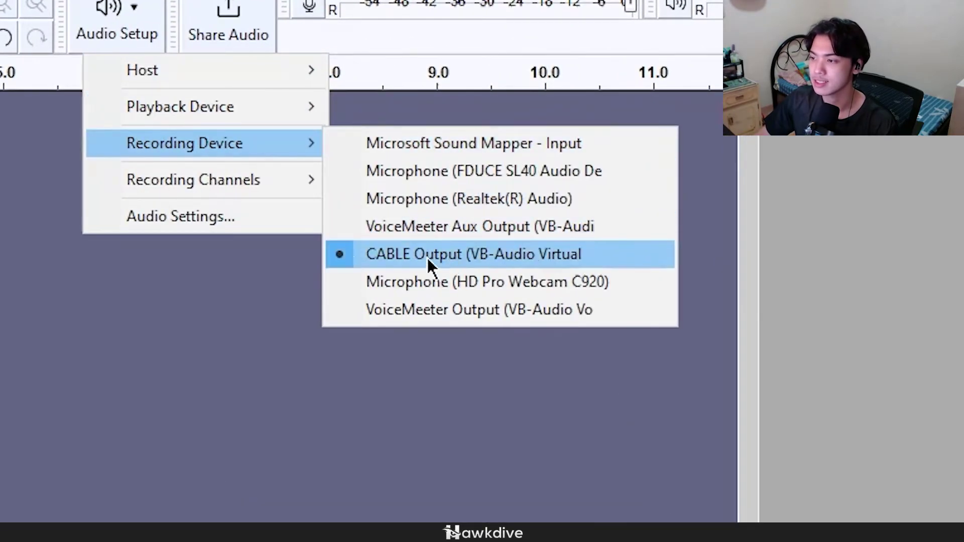
{"action": "left_click", "coordinate": [561, 255]}
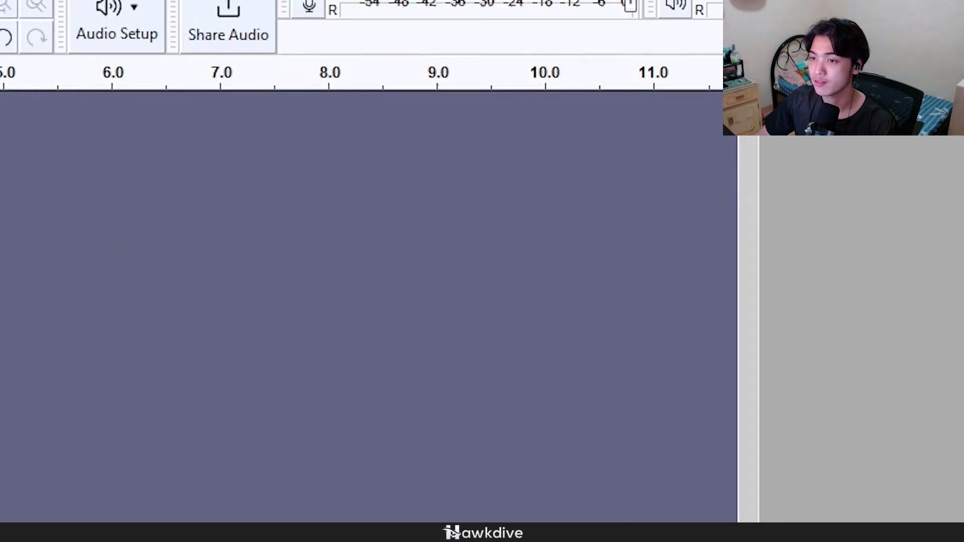
{"action": "key", "text": "r"}
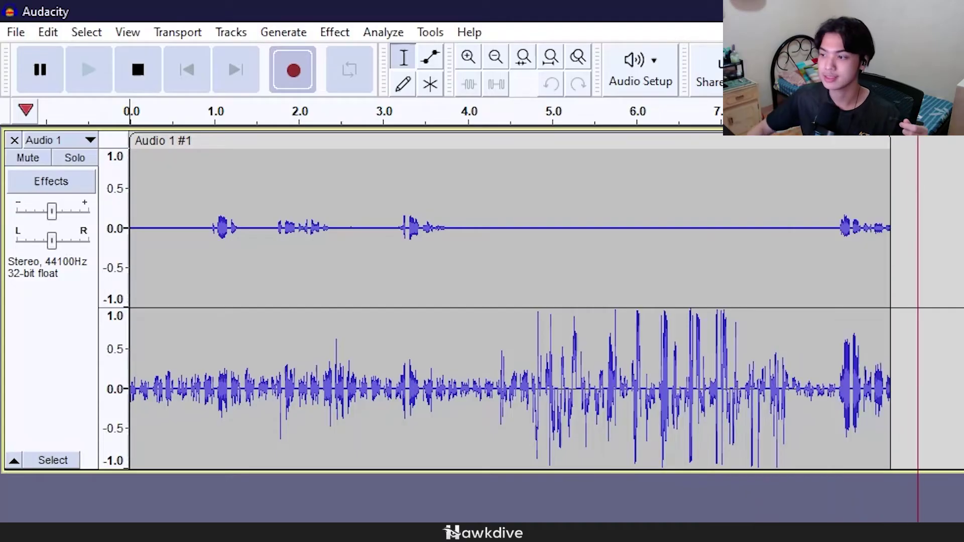
Stop the recording, then play it back from about 0.5 seconds and stop playback.
{"action": "key", "text": "space"}
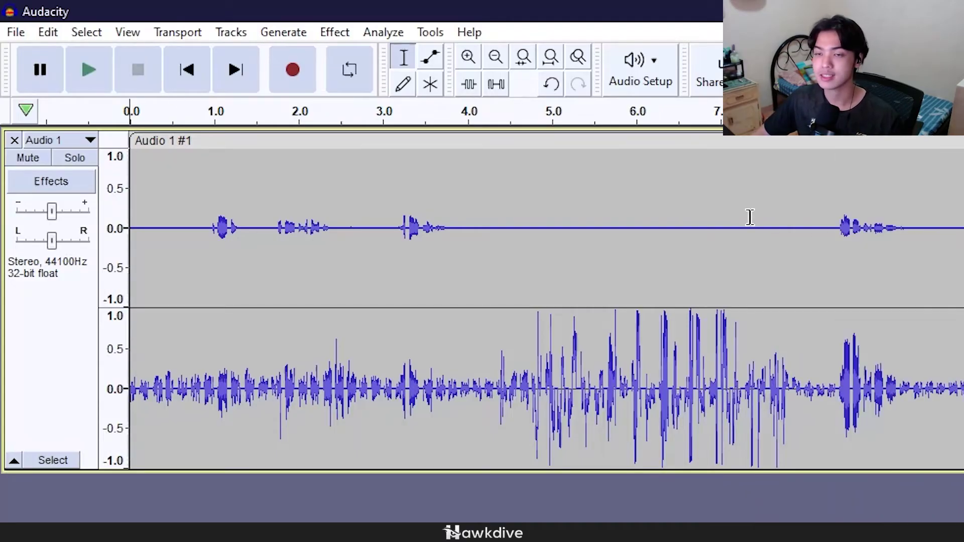
{"action": "left_click", "coordinate": [176, 202]}
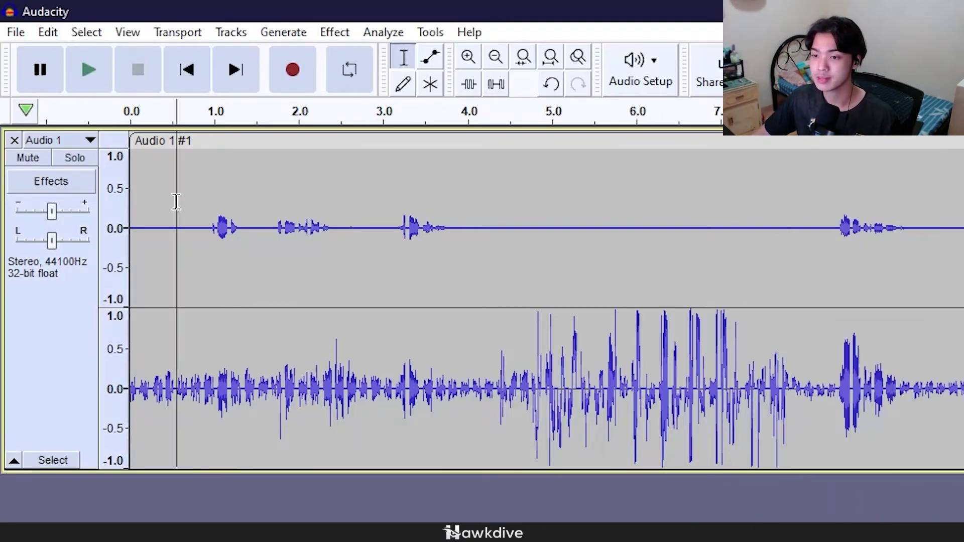
{"action": "left_click", "coordinate": [88, 71]}
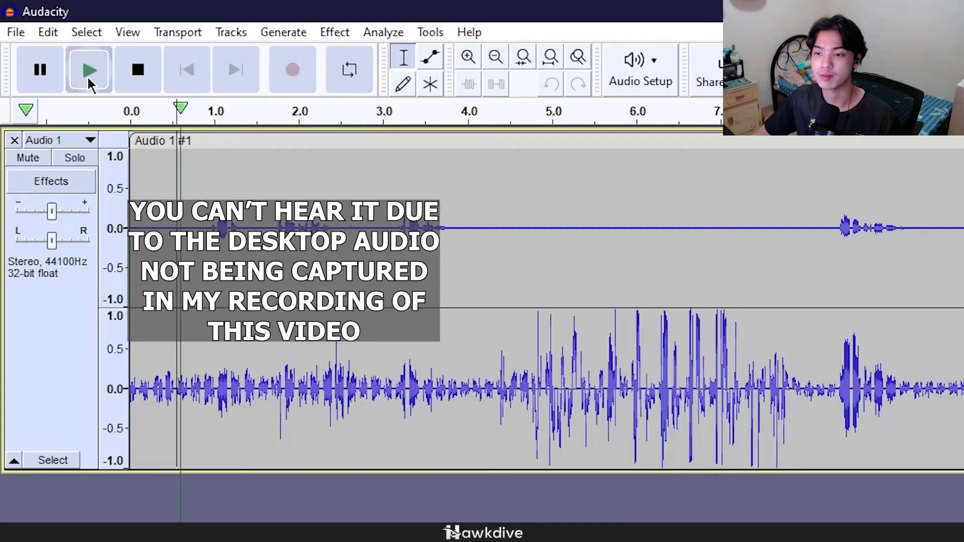
{"action": "left_click", "coordinate": [136, 73]}
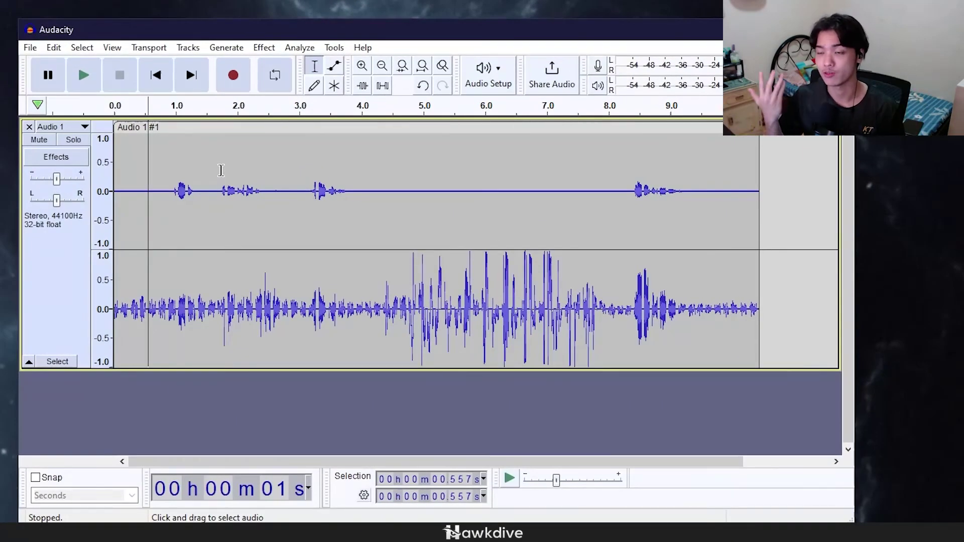
Split the Audio 1 stereo track into two separate mono tracks.
{"action": "right_click", "coordinate": [47, 262]}
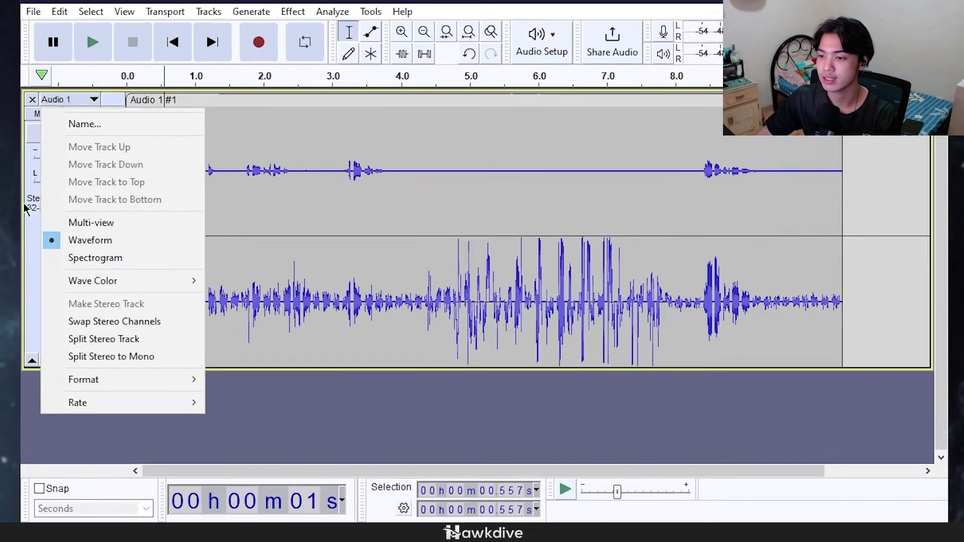
{"action": "mouse_move", "coordinate": [157, 290]}
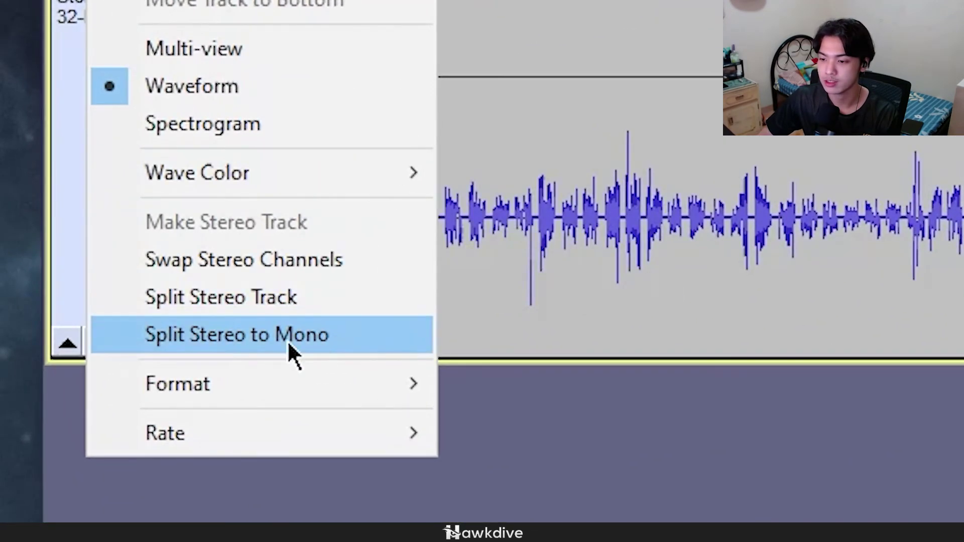
{"action": "left_click", "coordinate": [366, 341]}
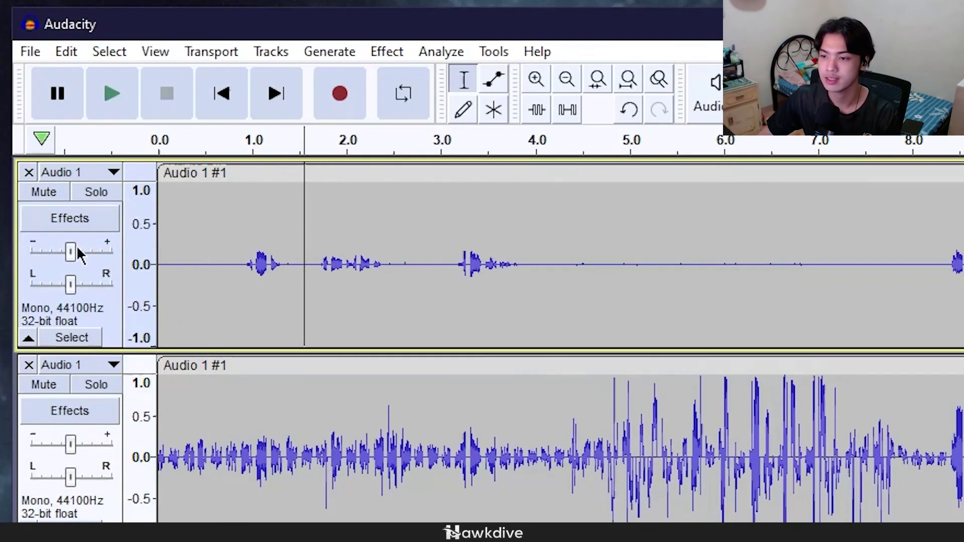
Solo the top track and play the first microphone on its own.
{"action": "left_click", "coordinate": [40, 387]}
{"action": "left_click", "coordinate": [208, 239]}
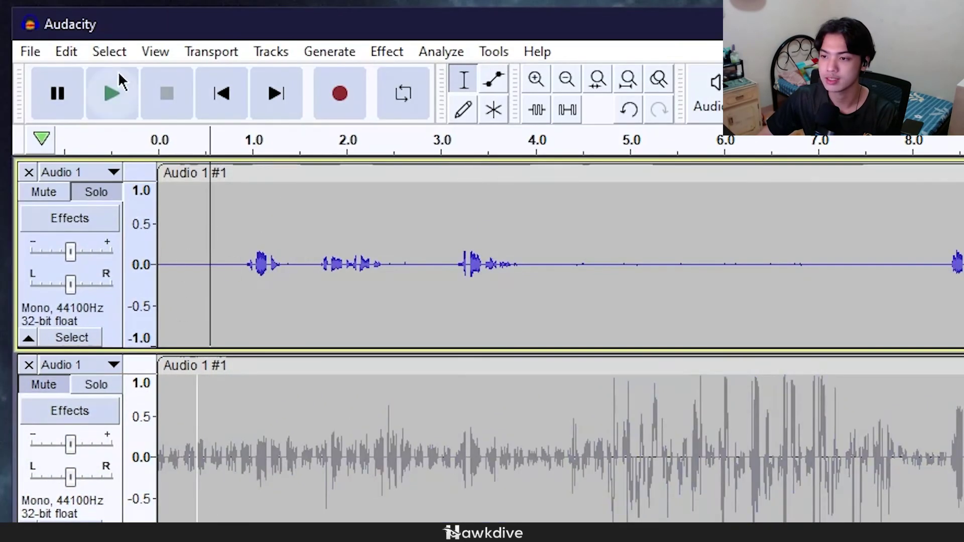
{"action": "left_click", "coordinate": [122, 100]}
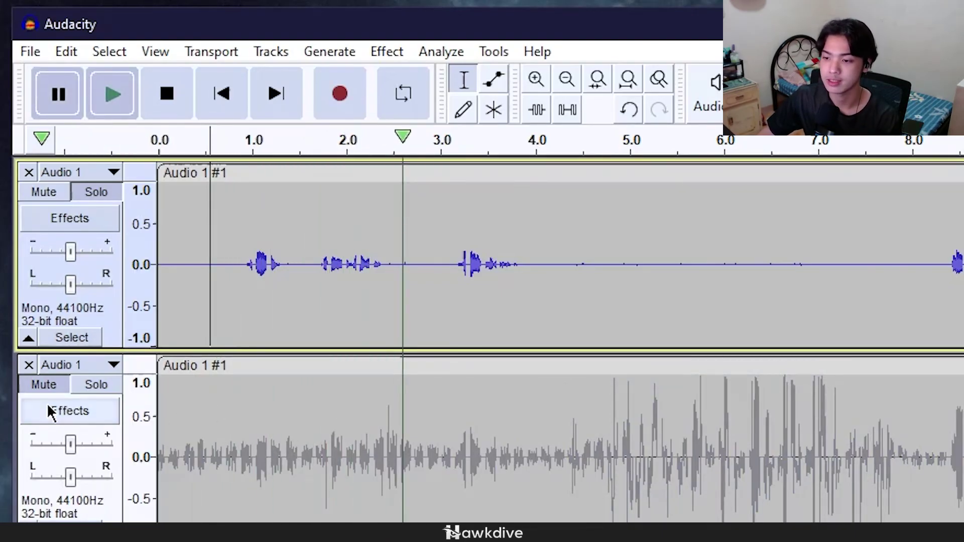
Solo the bottom track instead, play the second microphone alone, then pause.
{"action": "left_click", "coordinate": [44, 386]}
{"action": "left_click", "coordinate": [76, 195]}
{"action": "left_click", "coordinate": [58, 200]}
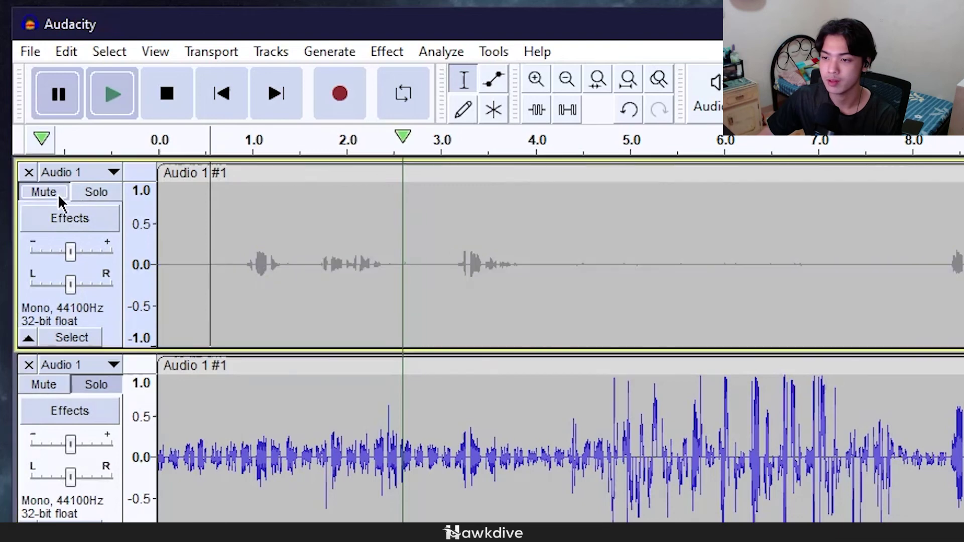
{"action": "left_click", "coordinate": [275, 422]}
{"action": "left_click", "coordinate": [132, 97]}
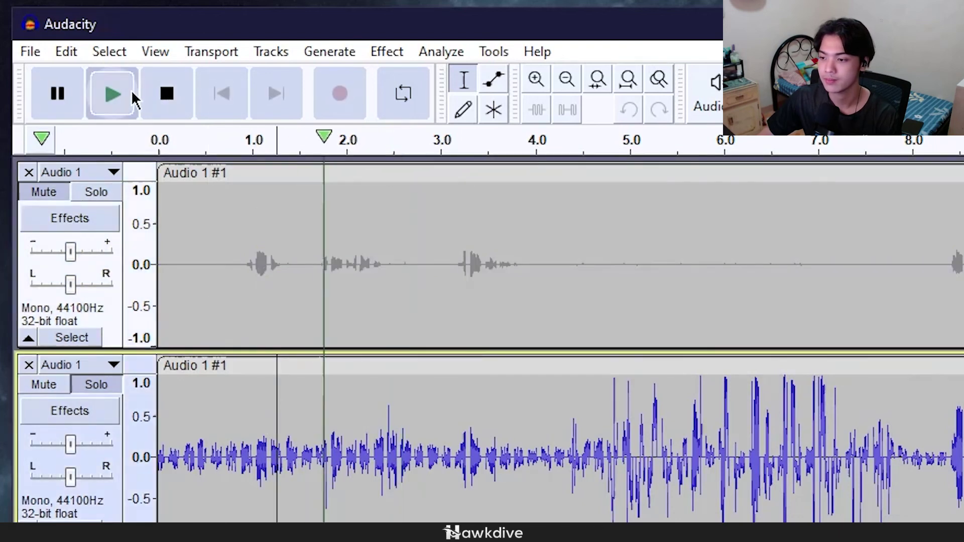
{"action": "key", "text": "p"}
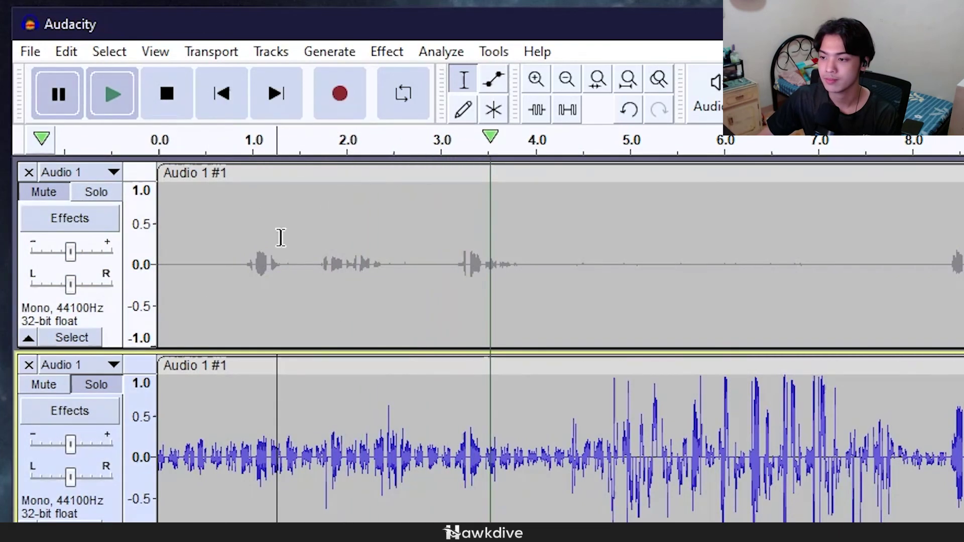